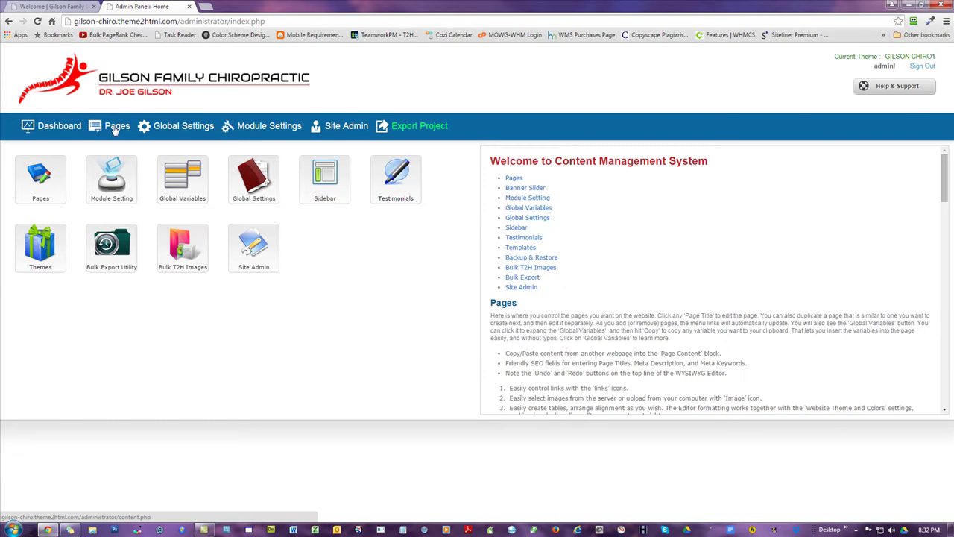
- Download the Theme2HTML sample feed file as an Excel workbook from Global Settings, then show the desktop
click(183, 127)
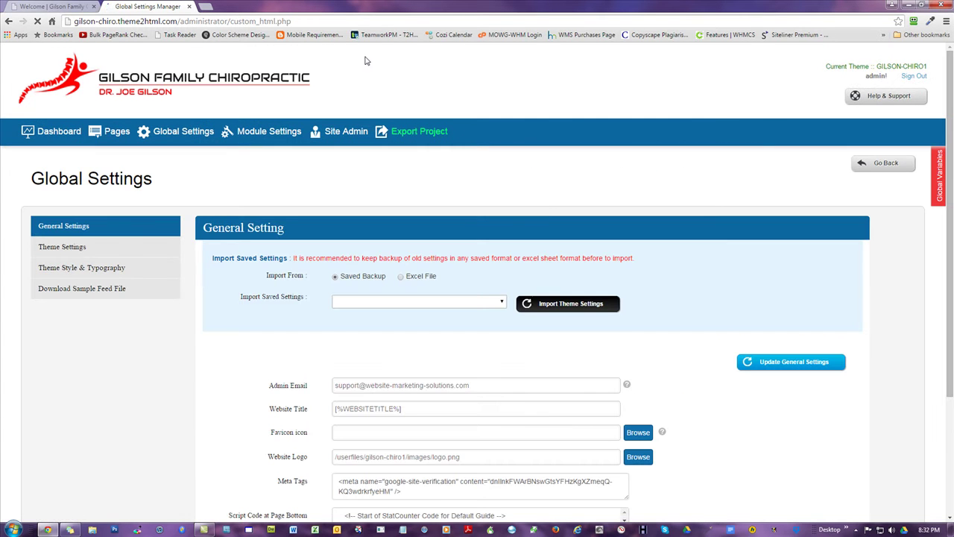
click(110, 294)
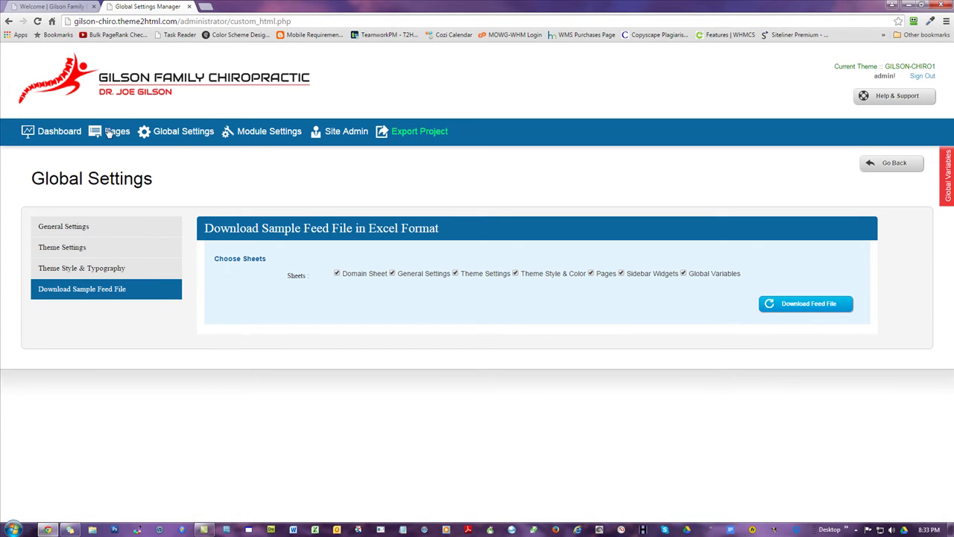
click(809, 303)
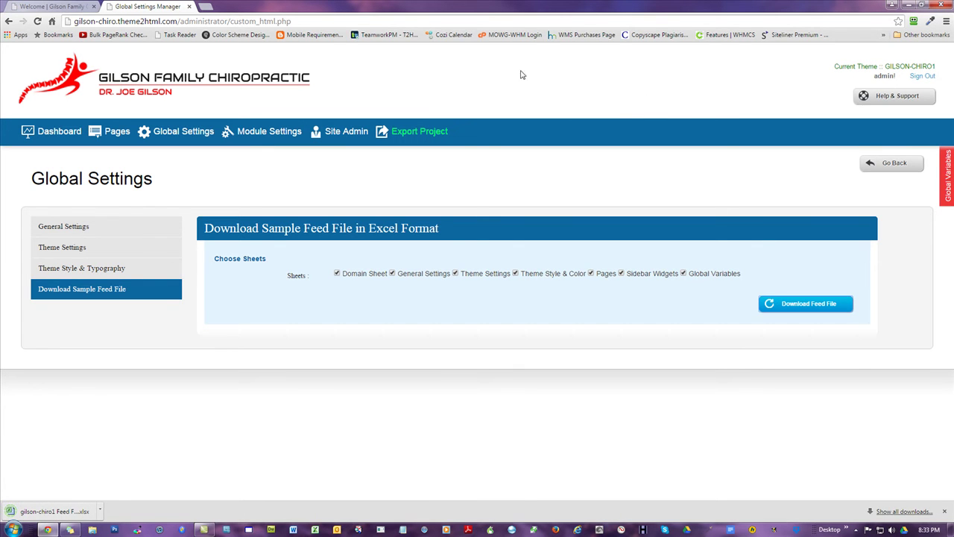
key(super+d)
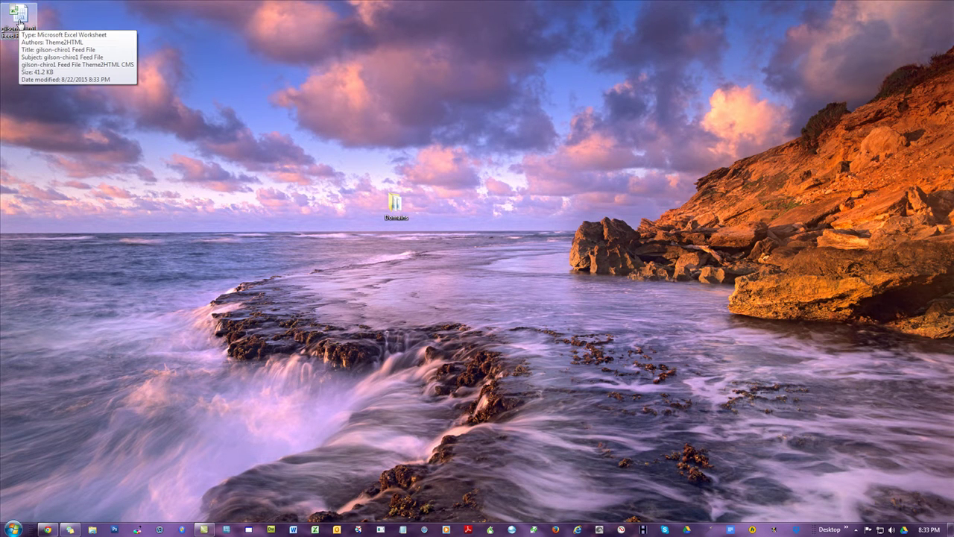
- Delete the downloaded feed workbook to the Recycle Bin, then open Domains.xlsx from the Domains folder
drag(19, 25, 170, 118)
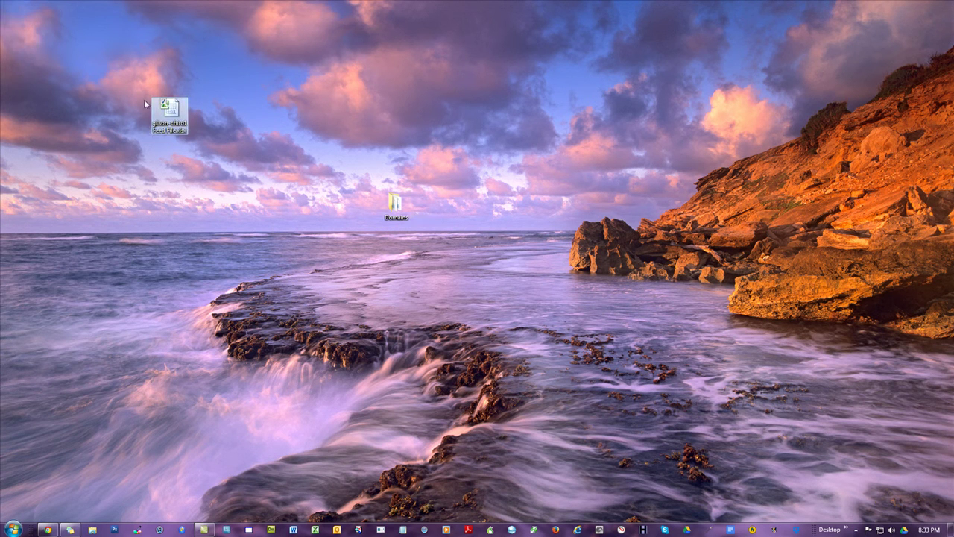
right_click(164, 109)
click(198, 347)
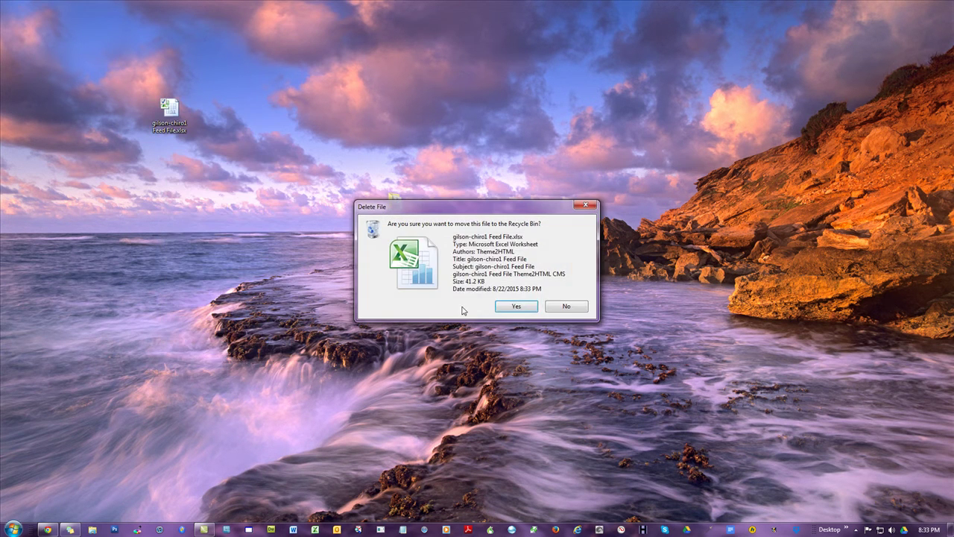
click(509, 310)
double_click(393, 205)
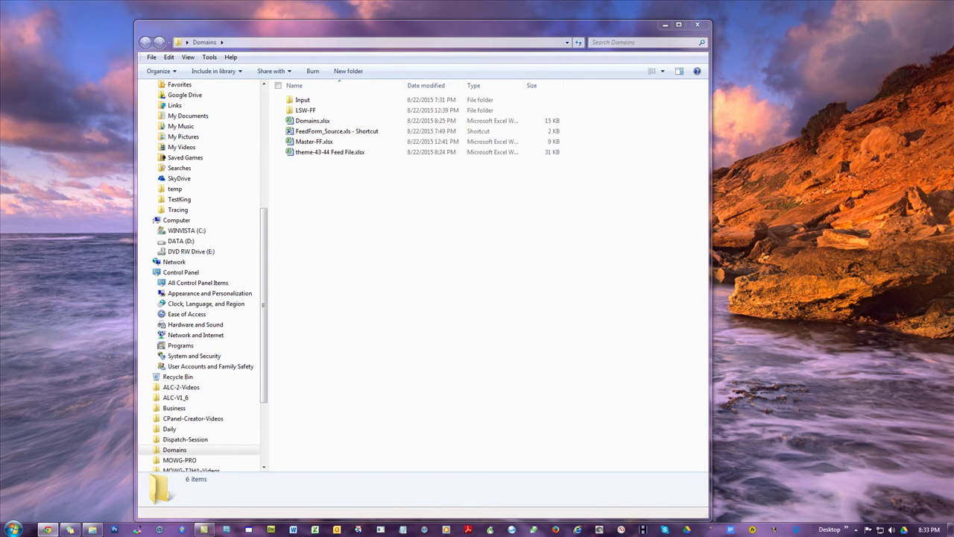
double_click(313, 120)
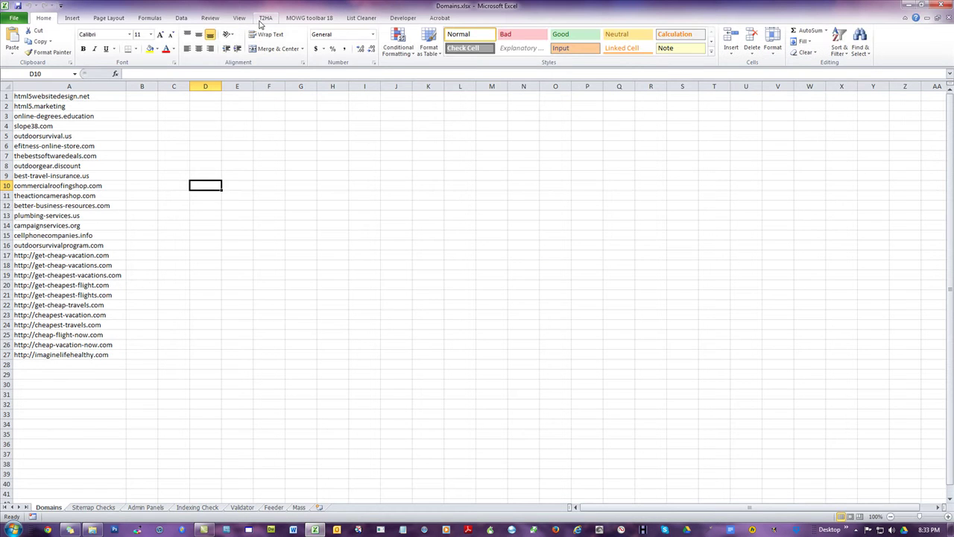
- Start Pages Viewer from the T2HA tab, then dismiss the browser choice prompt
click(266, 18)
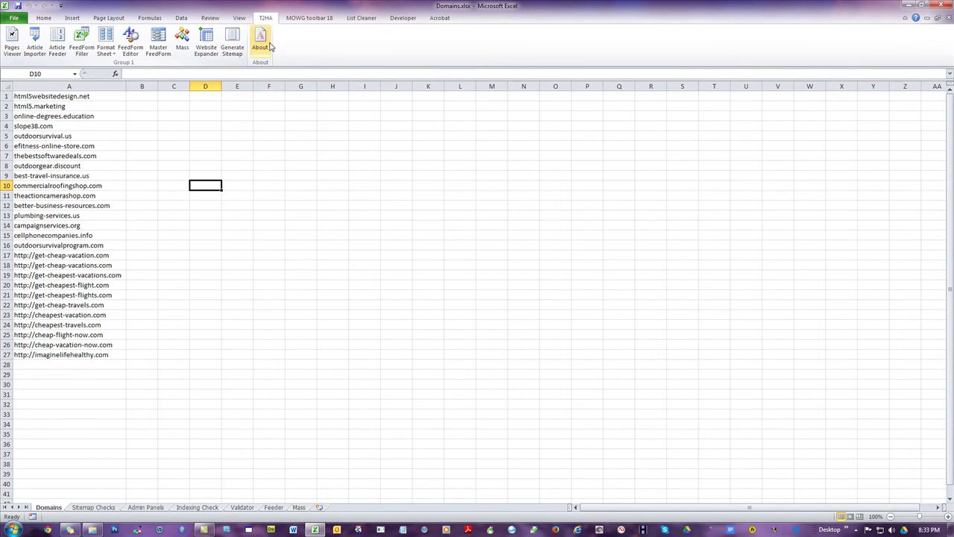
click(537, 183)
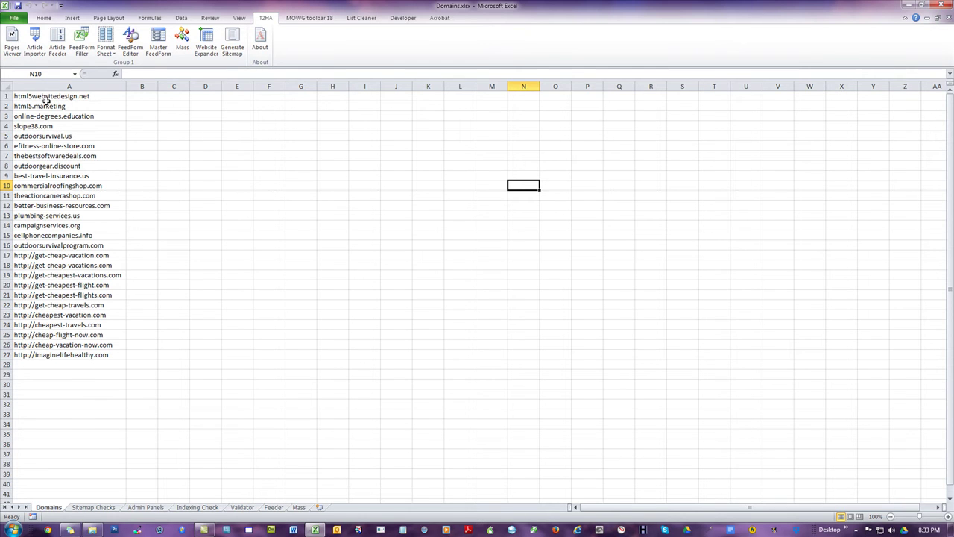
click(11, 41)
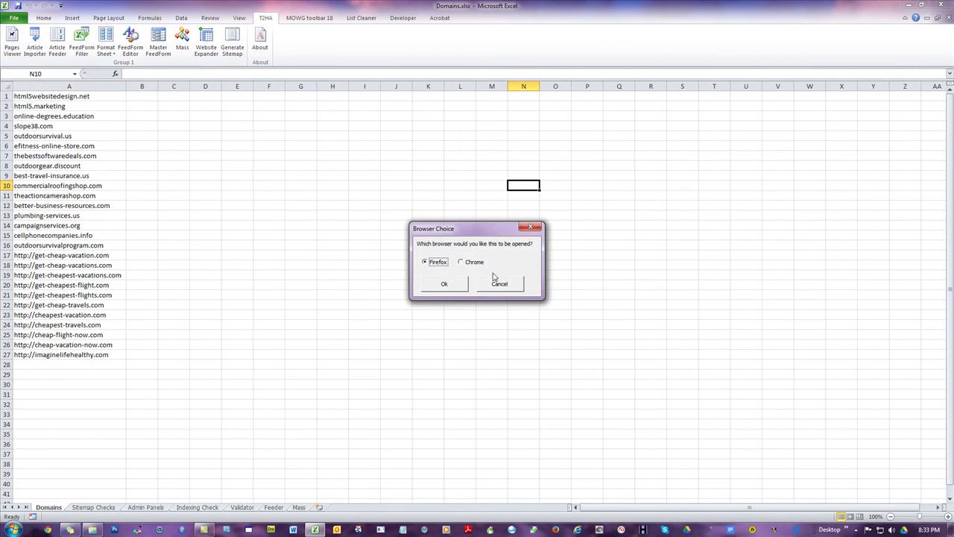
click(499, 284)
- Select the empty range B1:W34 and the column A domain list, clearing each selection
click(291, 166)
click(301, 95)
drag(153, 95, 811, 424)
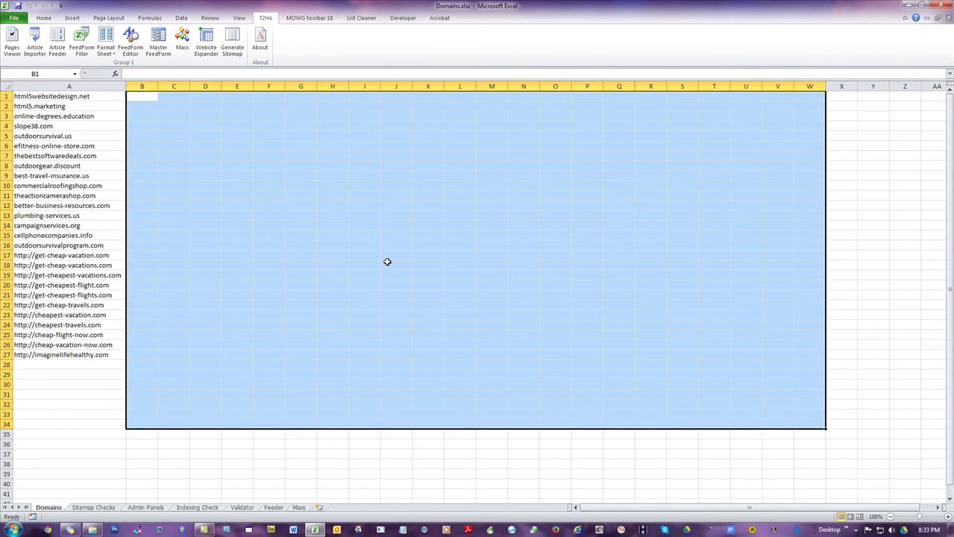
click(357, 214)
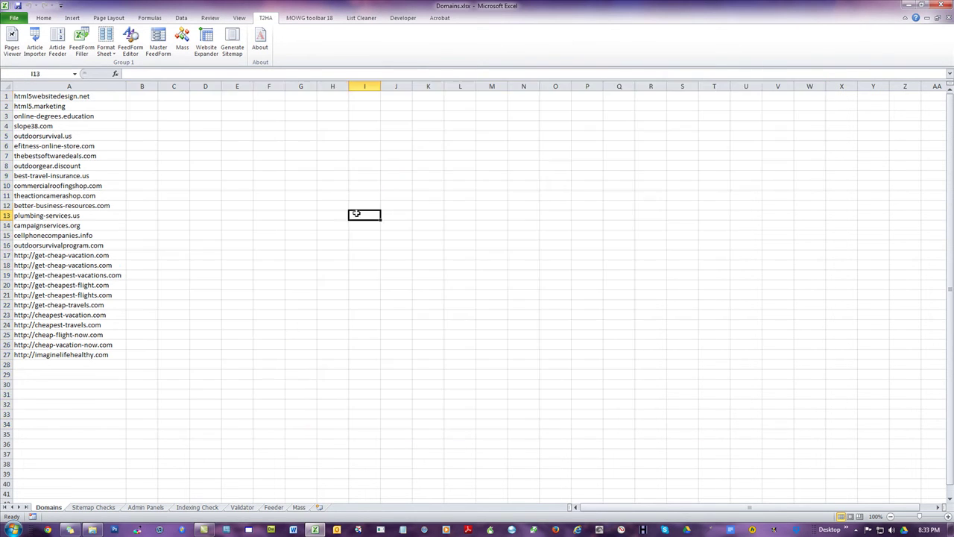
click(47, 86)
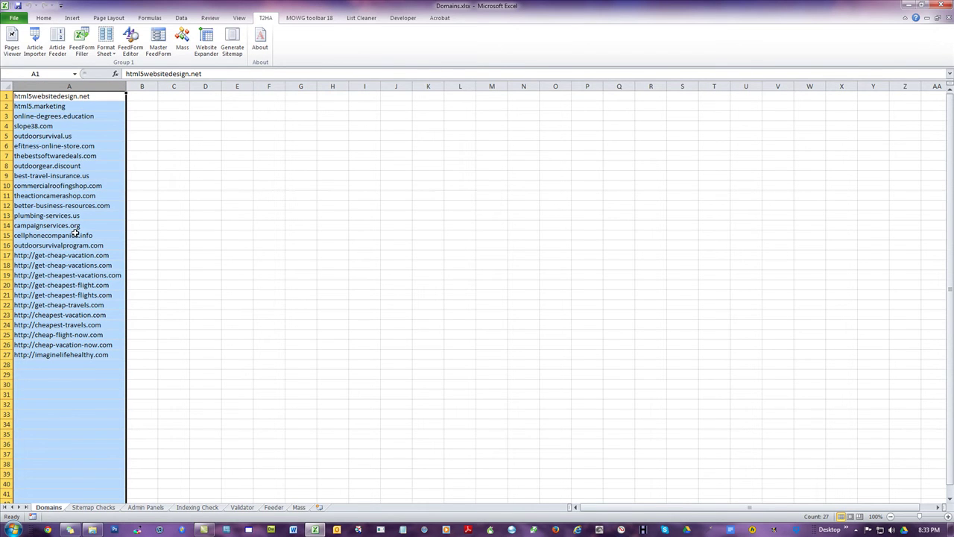
click(282, 197)
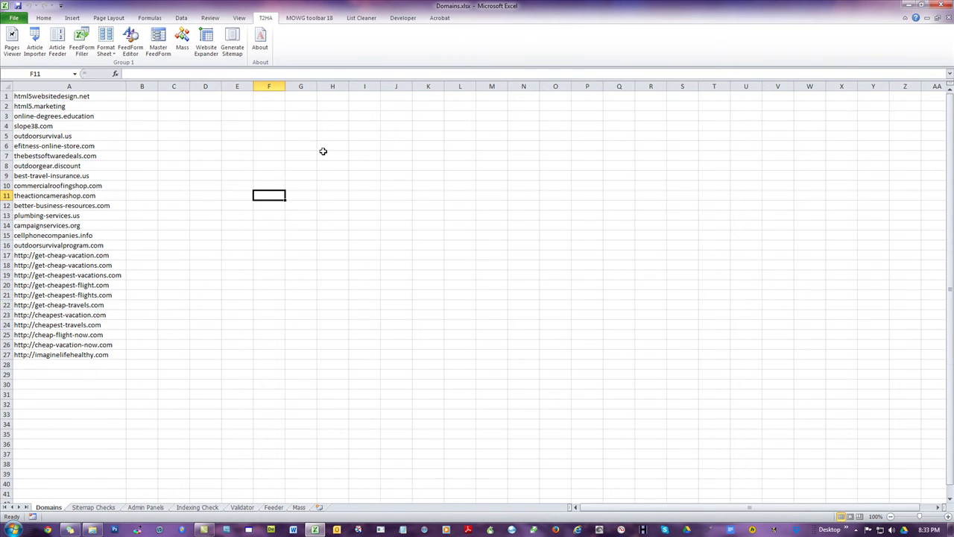
click(56, 86)
click(200, 205)
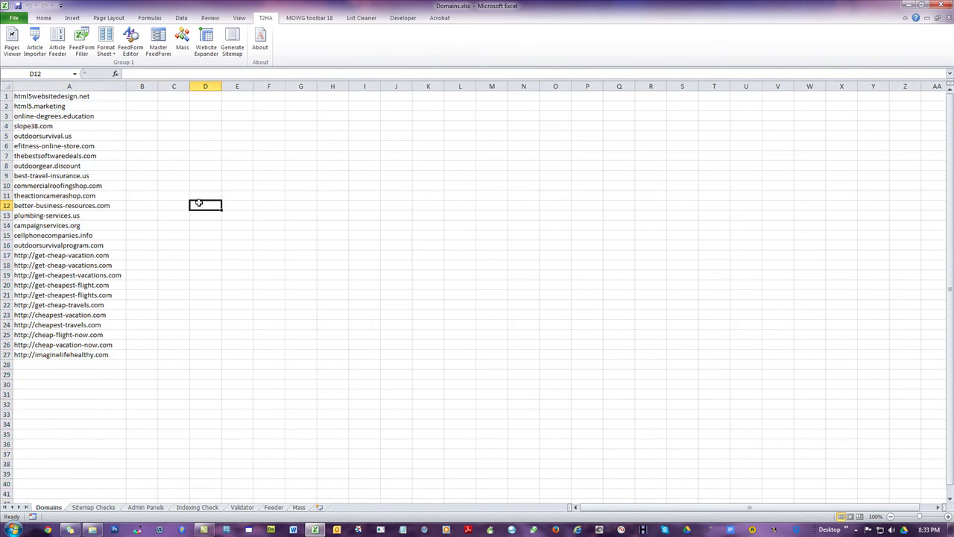
- Open the column A domains in Chrome through Pages Viewer's Browser Choice dialog
click(12, 35)
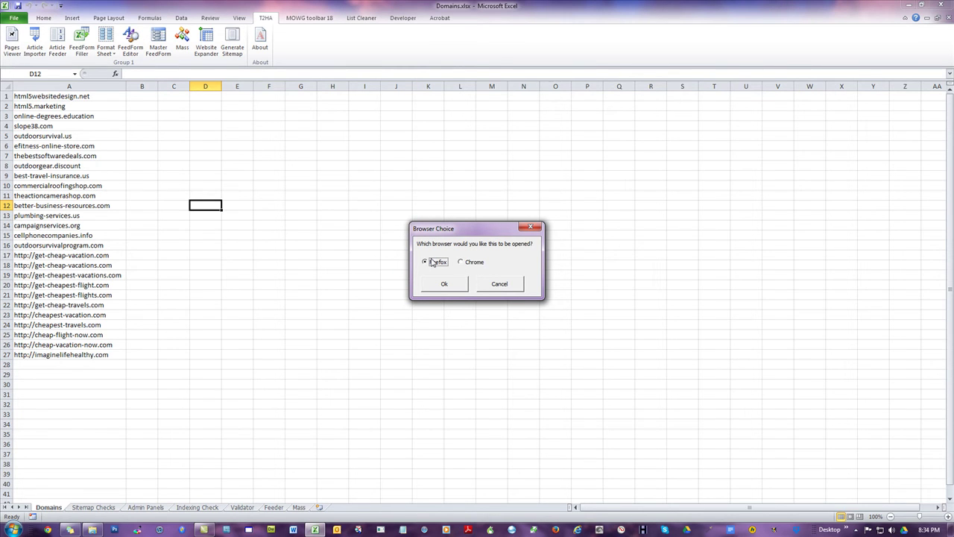
click(469, 268)
click(445, 285)
click(446, 285)
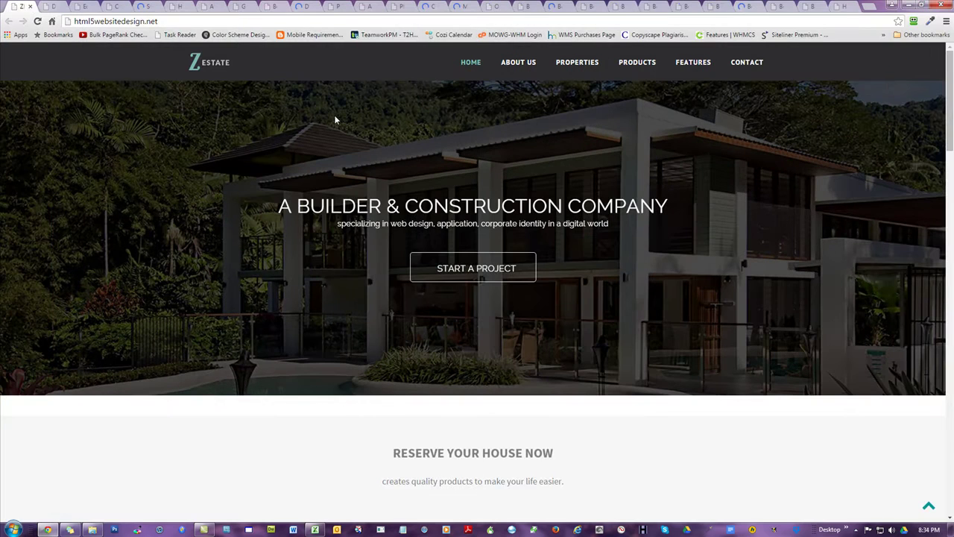
- Review the html5.marketing, slope38.com and outdoorsurvival.us tabs, scrolling through each site
click(49, 7)
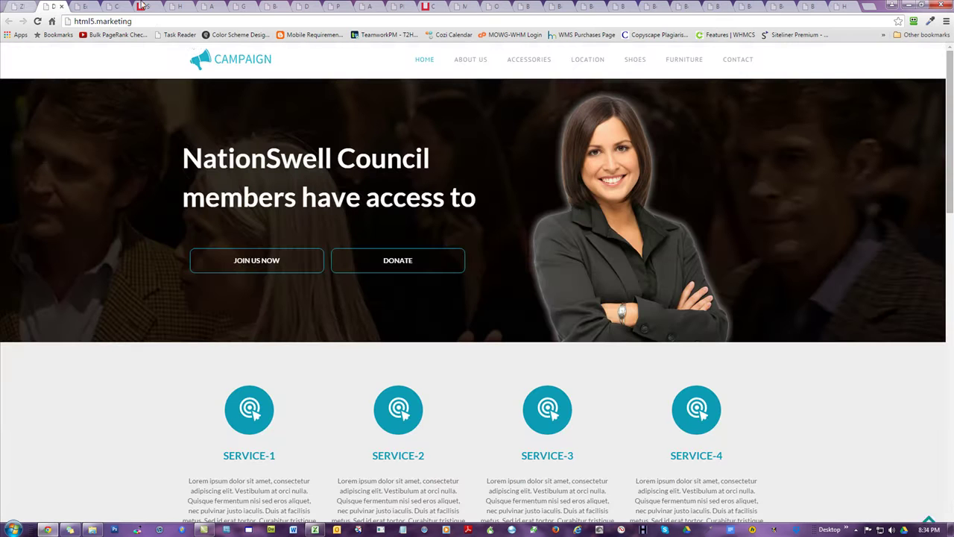
click(83, 9)
click(114, 7)
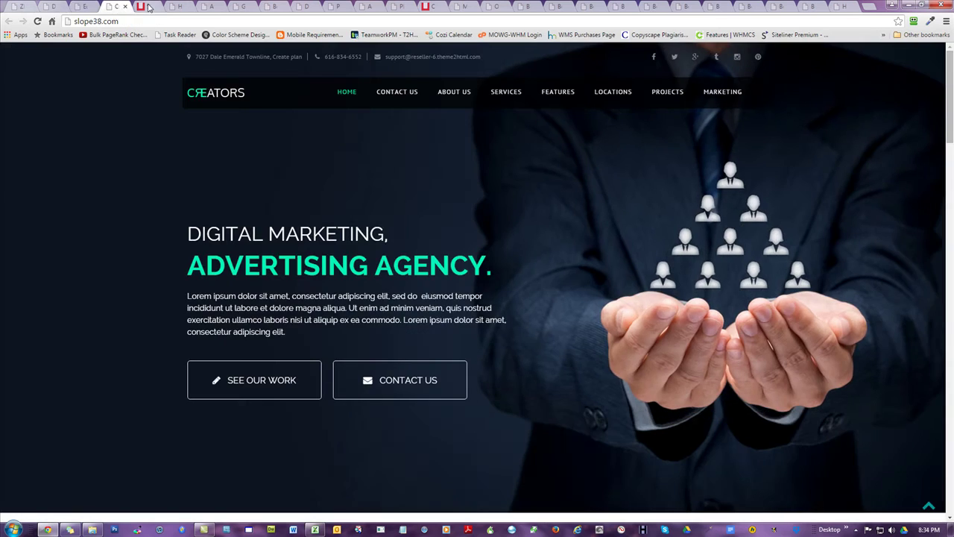
scroll(741, 160, down, 3)
scroll(788, 171, down, 3)
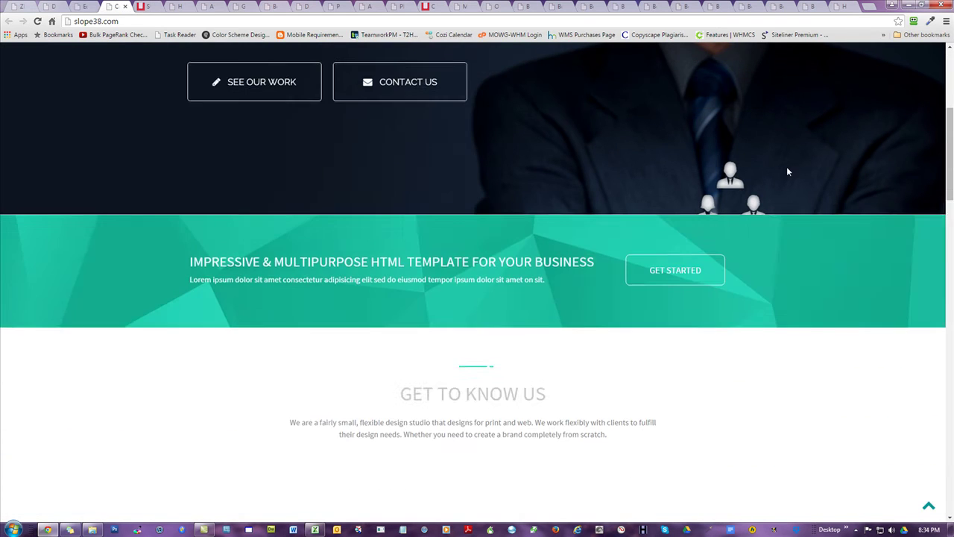
scroll(788, 171, down, 5)
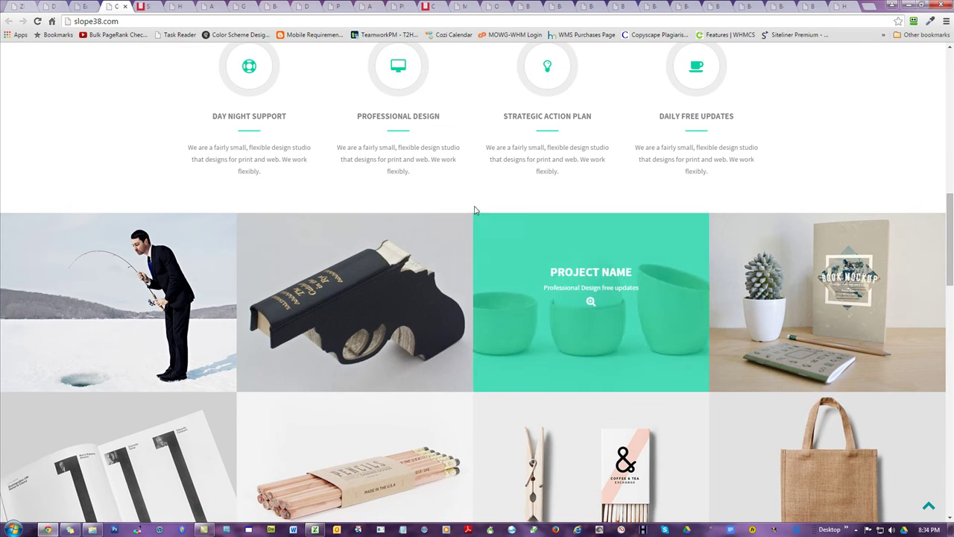
click(151, 7)
scroll(450, 147, down, 3)
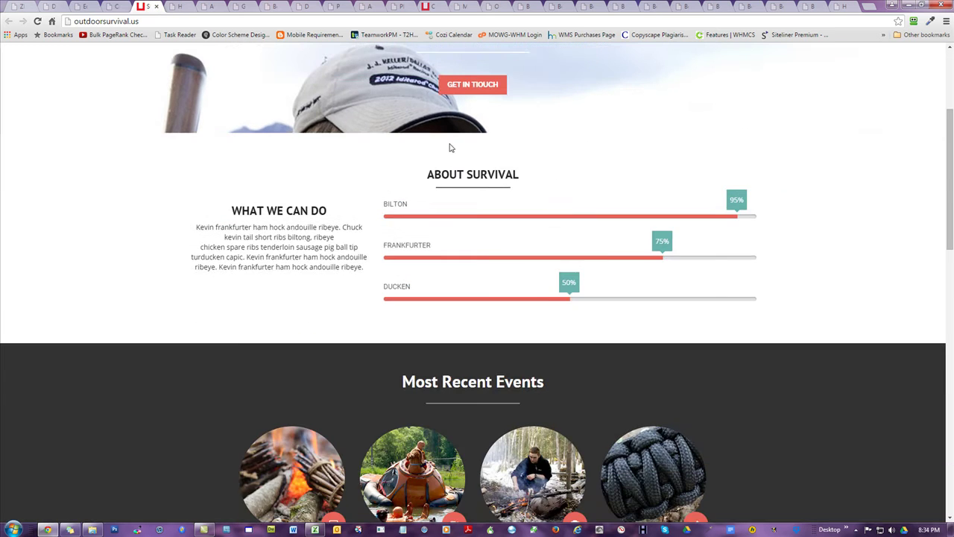
scroll(458, 150, down, 6)
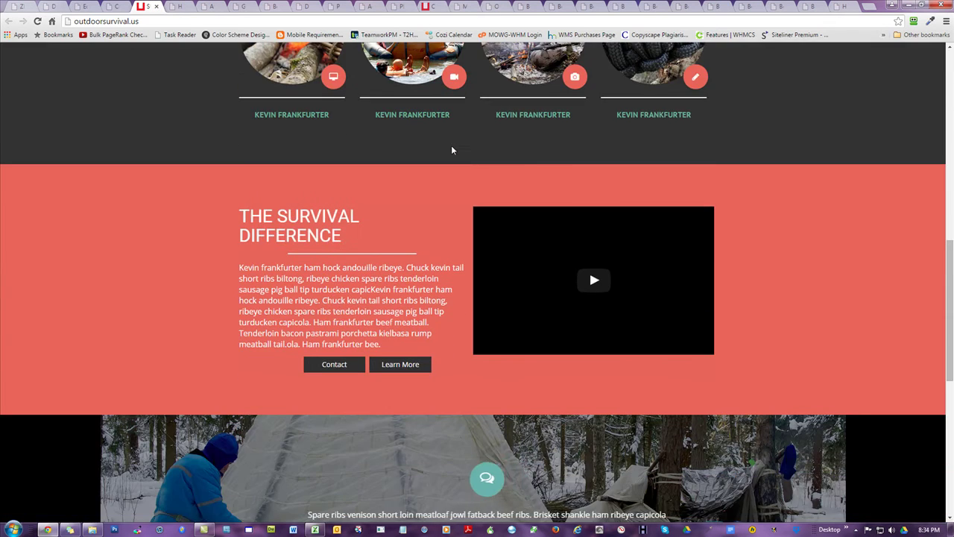
scroll(451, 150, down, 2)
scroll(451, 145, down, 2)
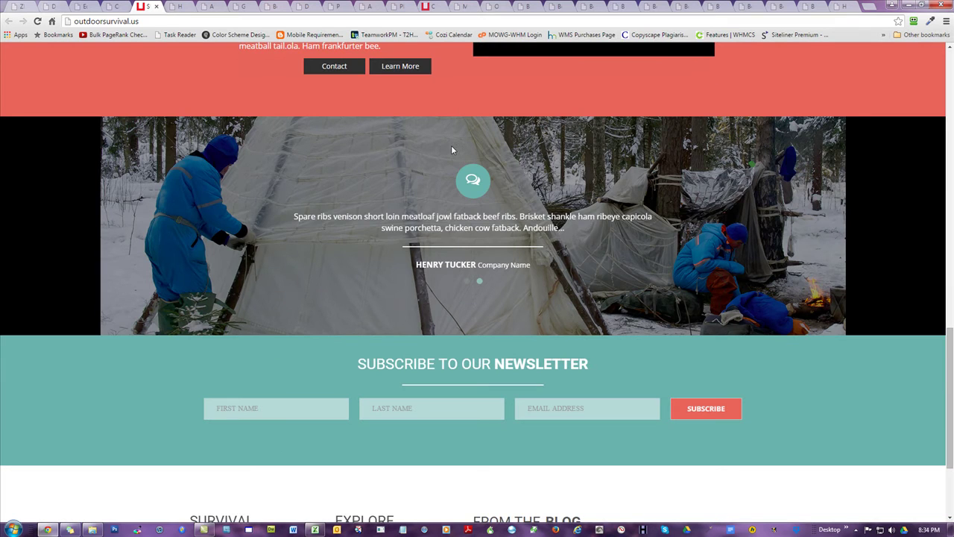
- Review the efitness-online-store.com, outdoorgear.discount and best-travel-insurance.us sites
click(179, 7)
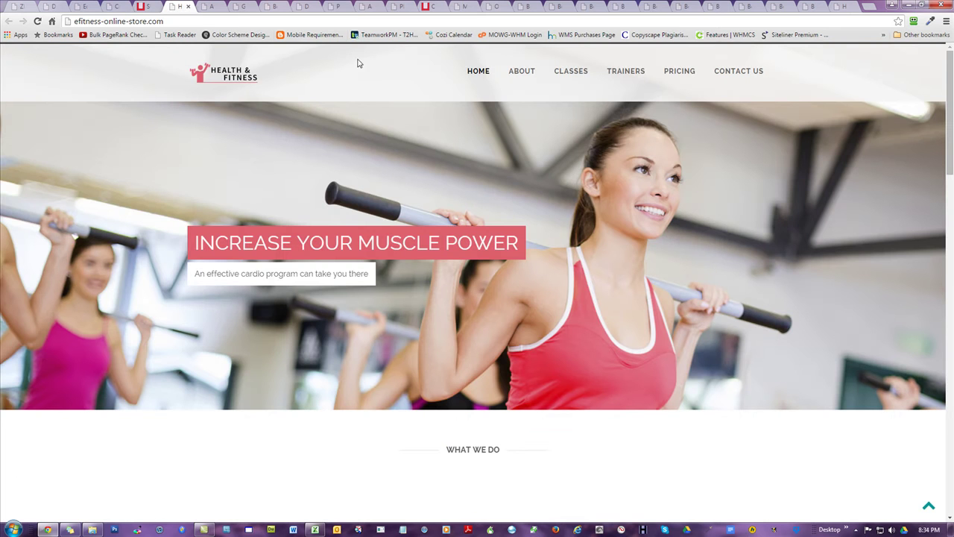
click(218, 7)
click(246, 7)
scroll(603, 149, down, 5)
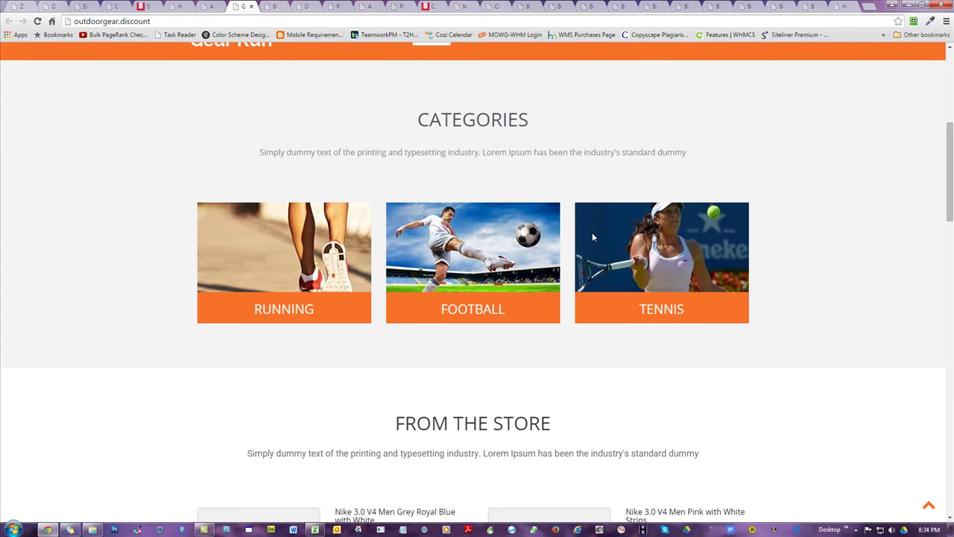
click(278, 7)
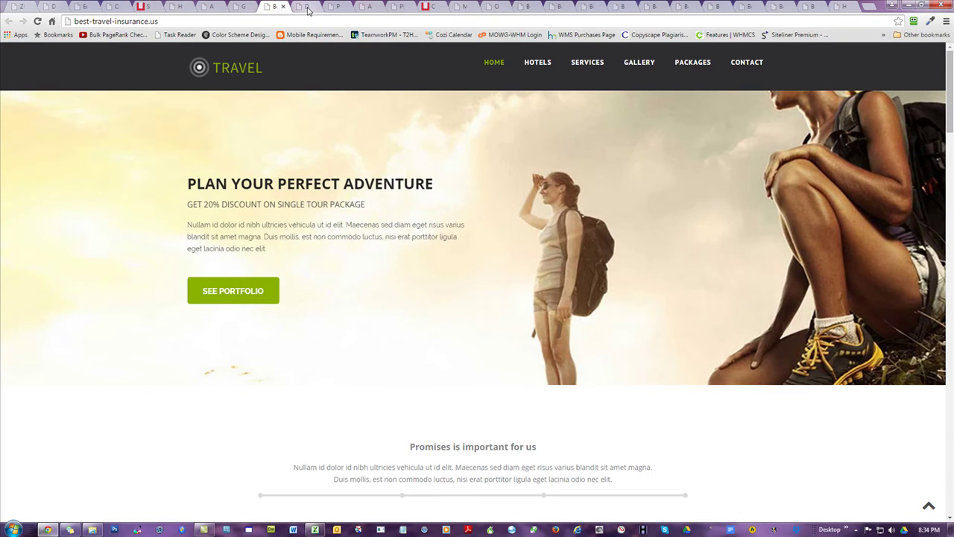
scroll(712, 158, down, 6)
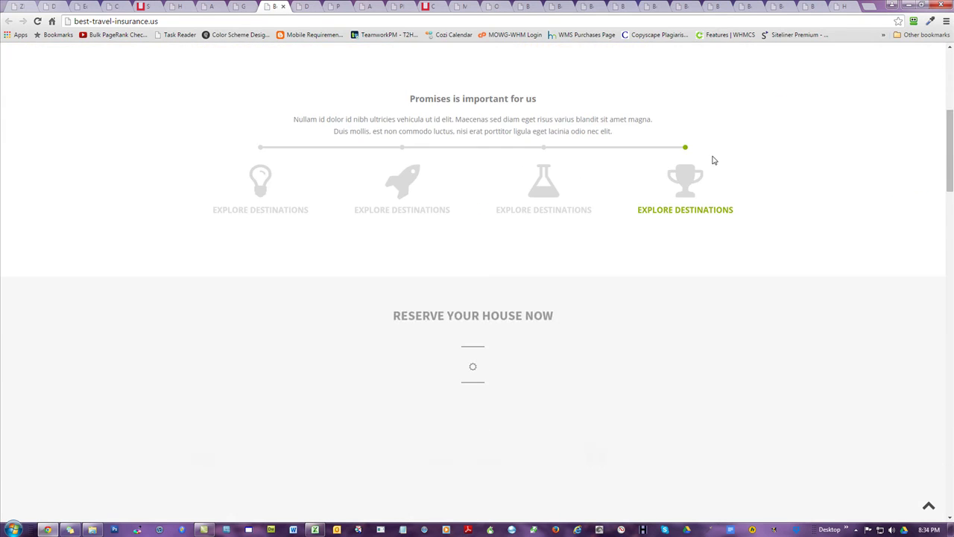
scroll(712, 160, down, 5)
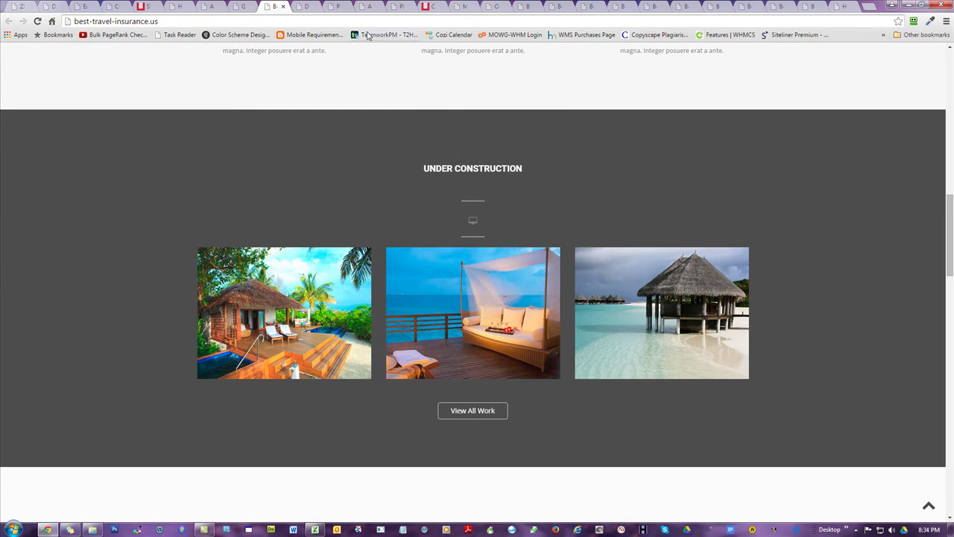
- Check campaignservices.org, cellphonecompanies.info and outdoorsurvivalprogram.com, then close Chrome and return to the Domains sheet
click(421, 6)
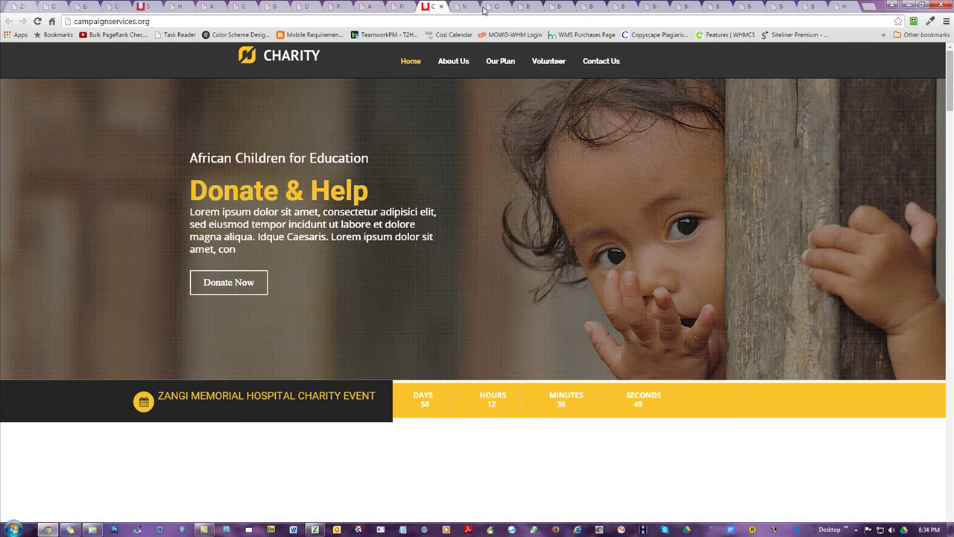
click(461, 8)
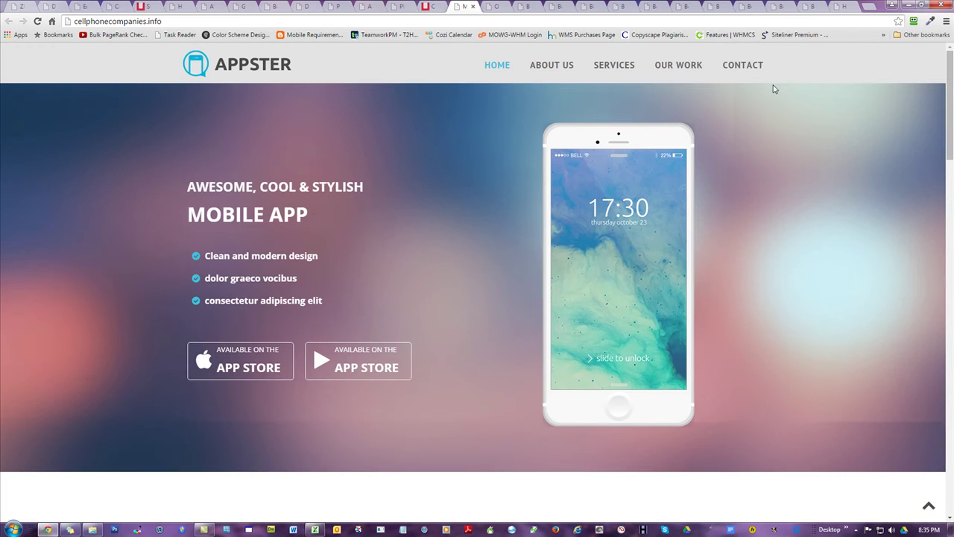
click(492, 7)
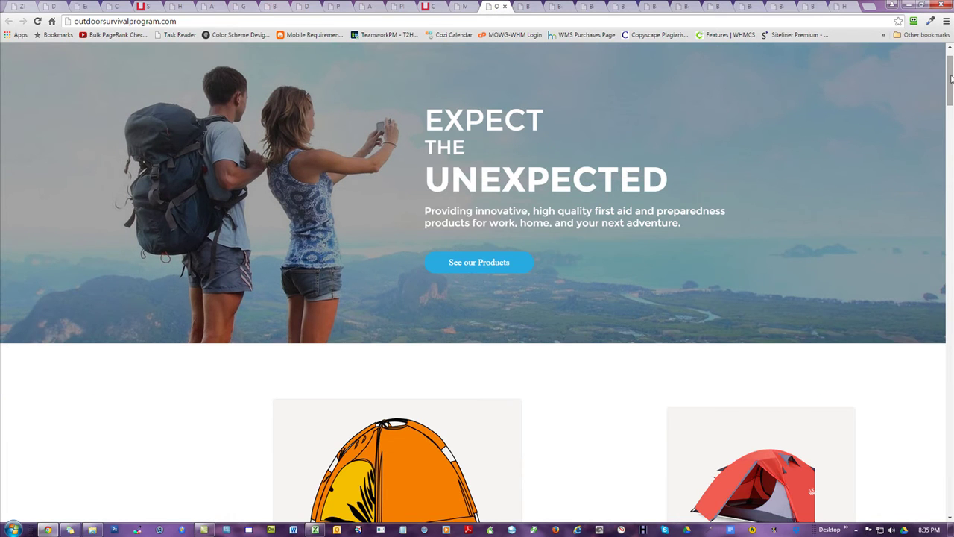
mouse_move(951, 69)
mouse_down()
mouse_move(945, 117)
mouse_move(945, 56)
mouse_up()
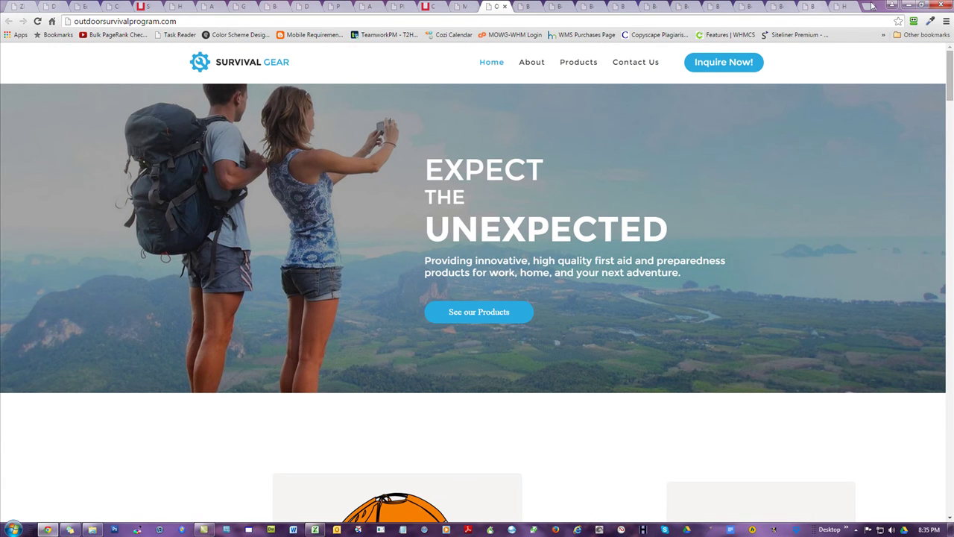
click(935, 6)
click(318, 254)
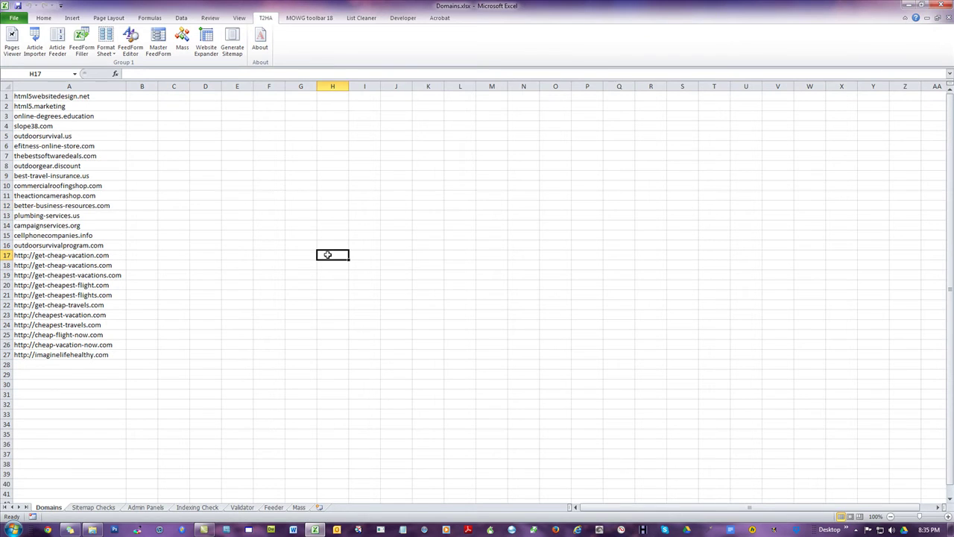
- Open the Sitemap Checks sheet's URLs in Chrome using Pages Viewer
click(93, 507)
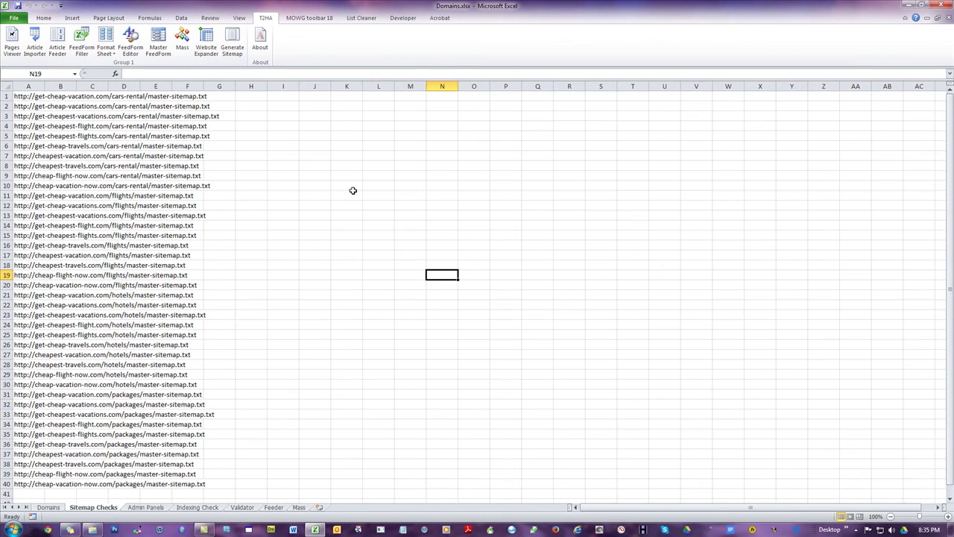
click(15, 36)
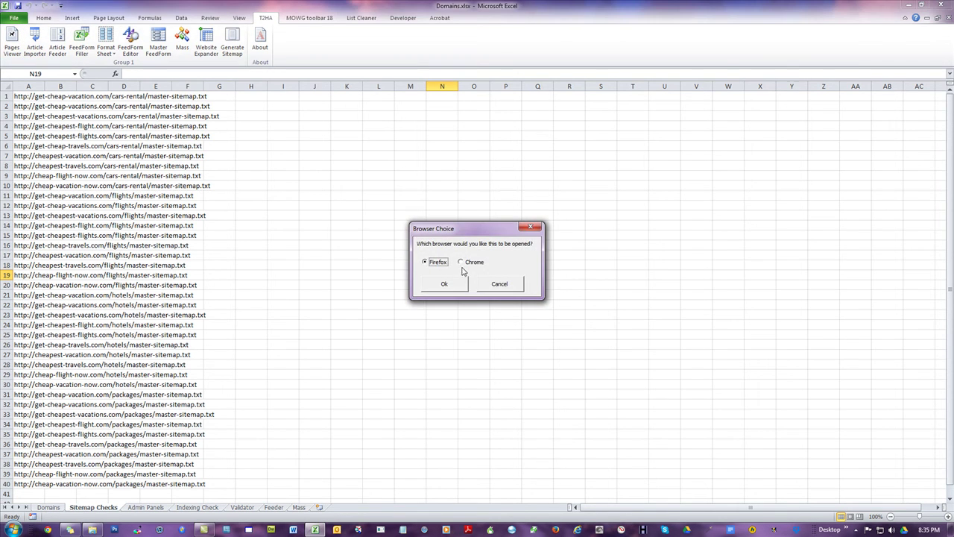
click(461, 262)
click(455, 282)
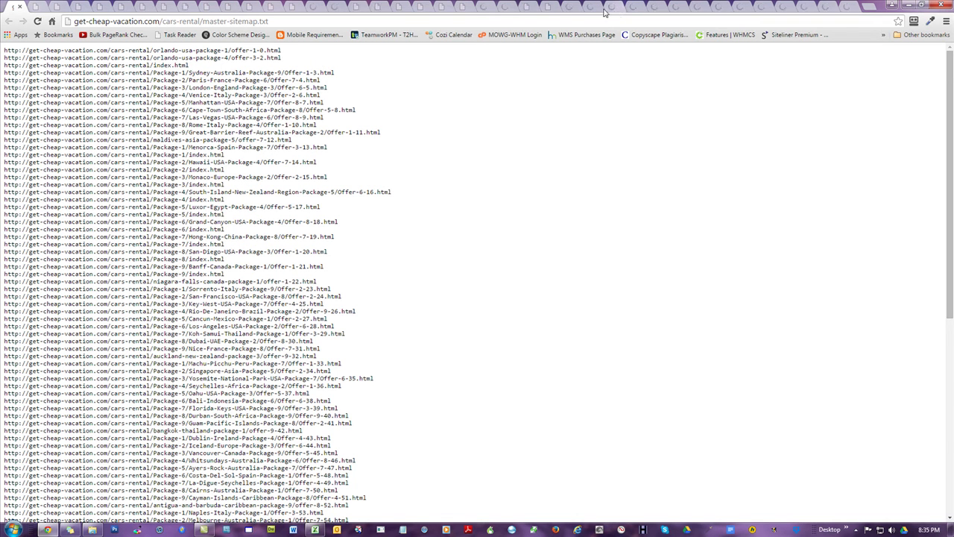
- Step through the cars-rental sitemap tabs, including get-cheapest-flight and get-cheap-travels, then close Chrome
click(36, 9)
click(57, 8)
click(81, 7)
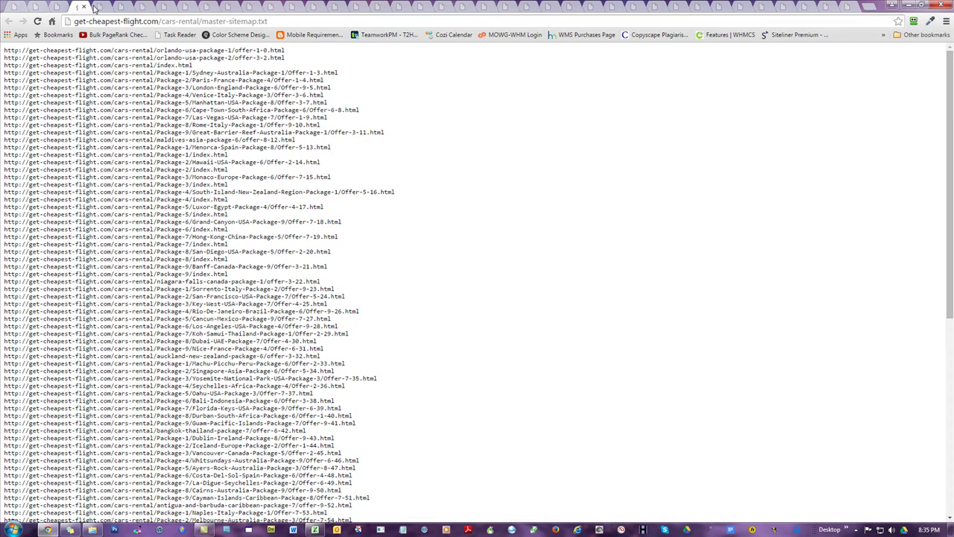
click(101, 7)
click(122, 7)
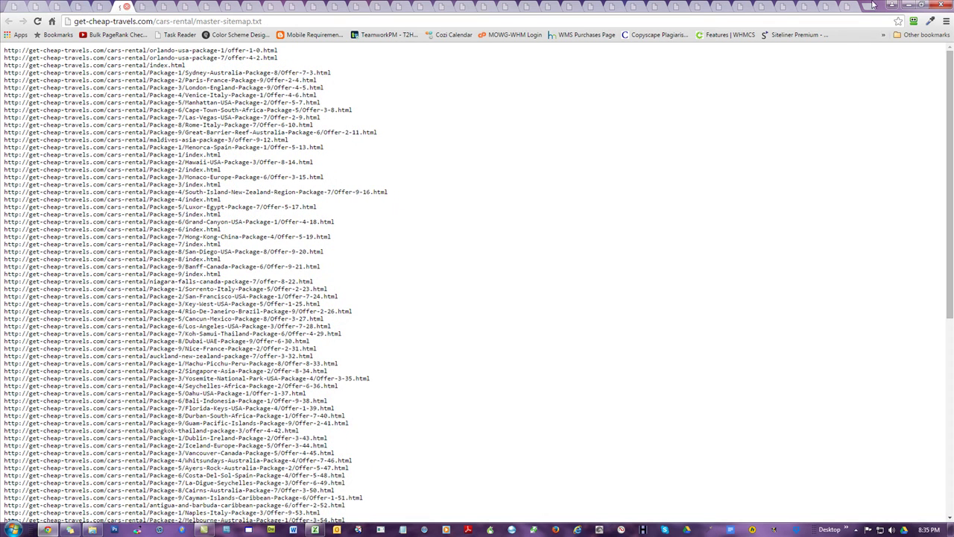
click(943, 6)
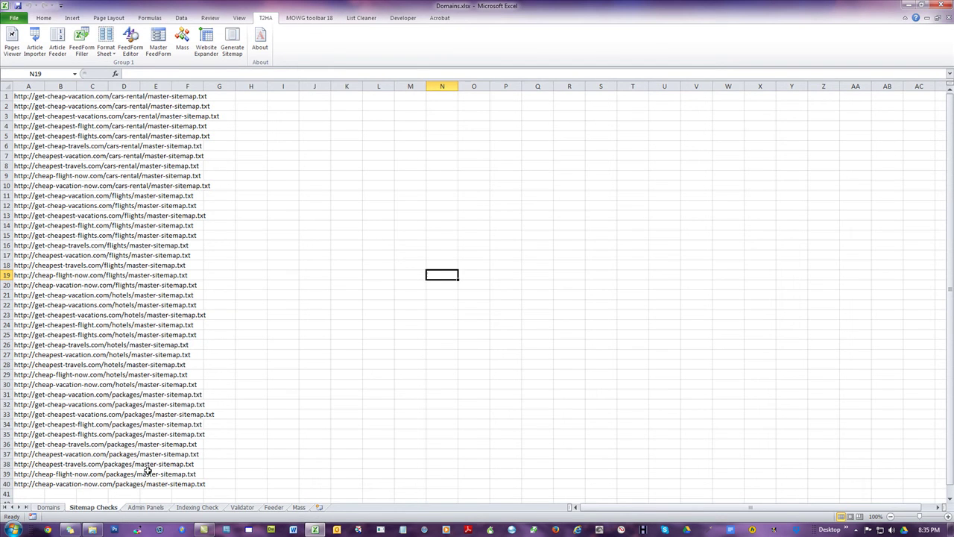
- Open the Admin Panels sheet's ten administrator URLs in Firefox using Pages Viewer
click(145, 506)
click(362, 255)
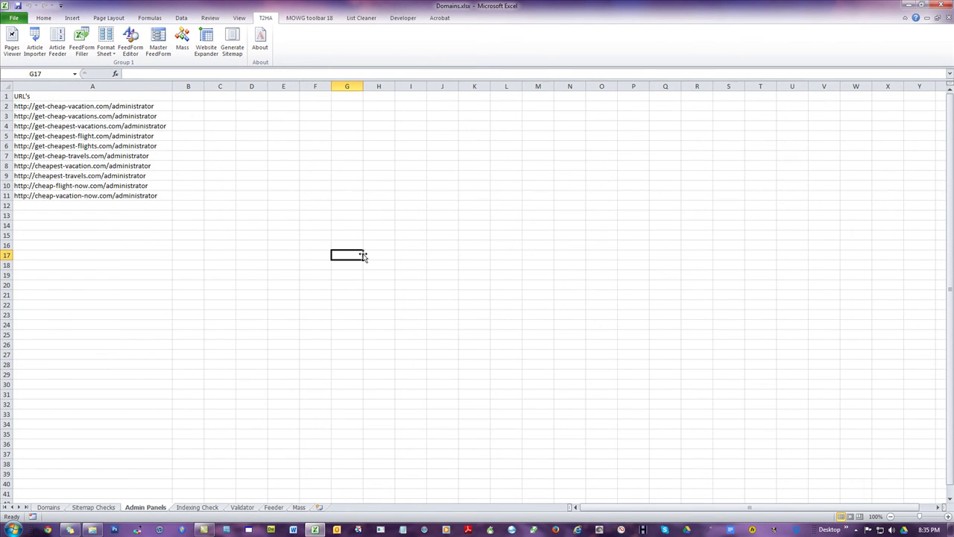
click(73, 97)
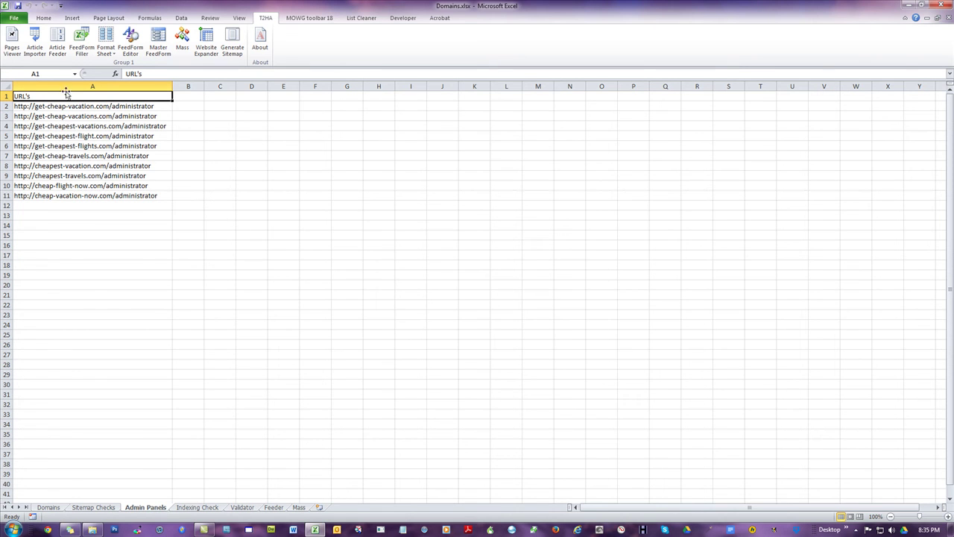
click(440, 273)
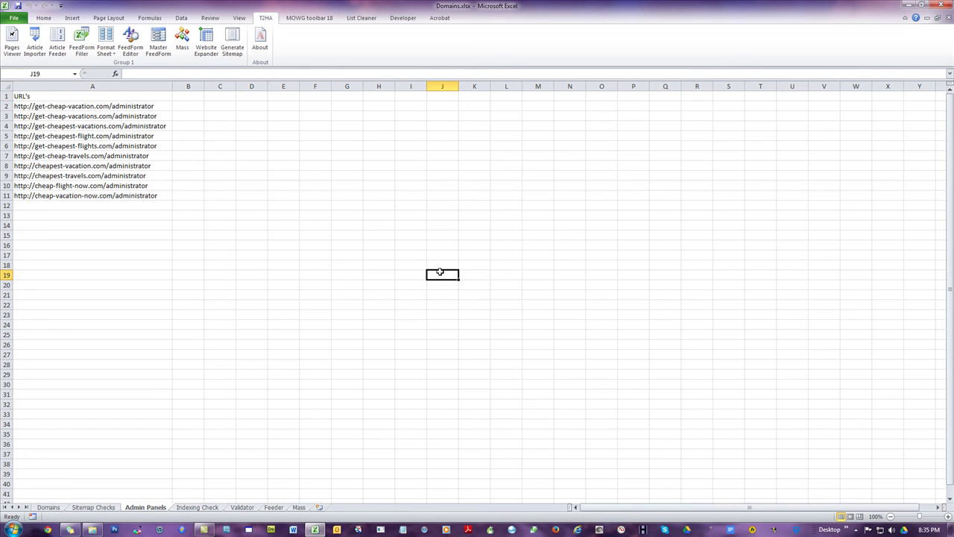
click(14, 39)
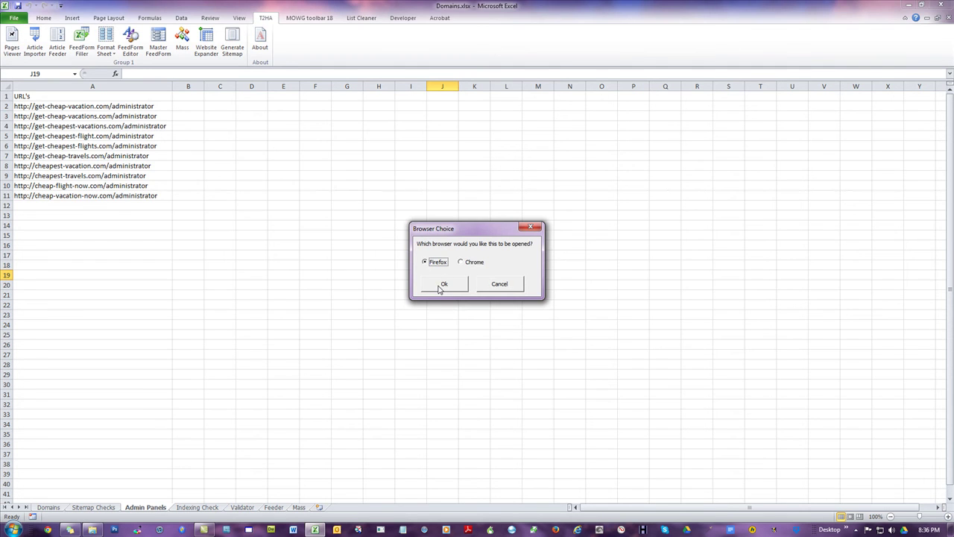
click(443, 285)
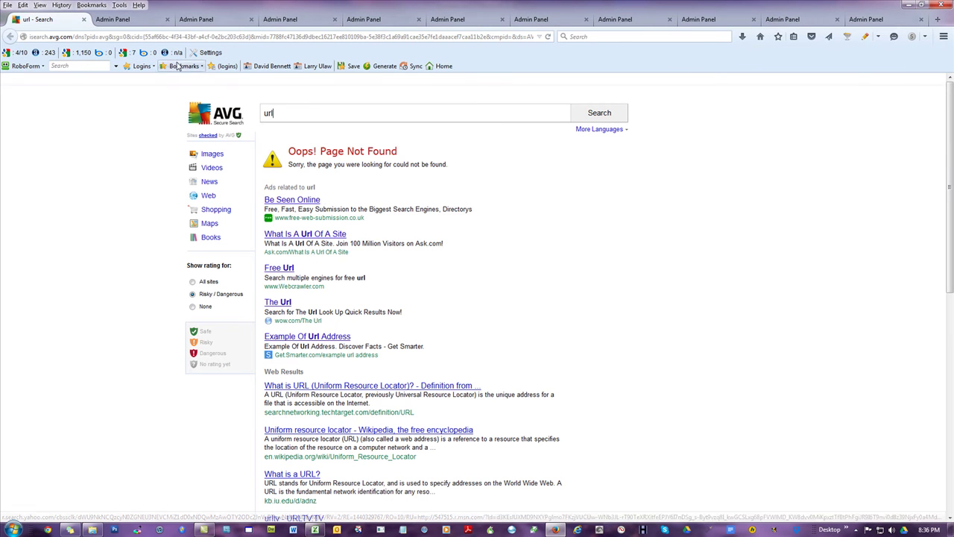
- Close the stray 'url - Search' tab and dismiss the page's autofill options
click(85, 20)
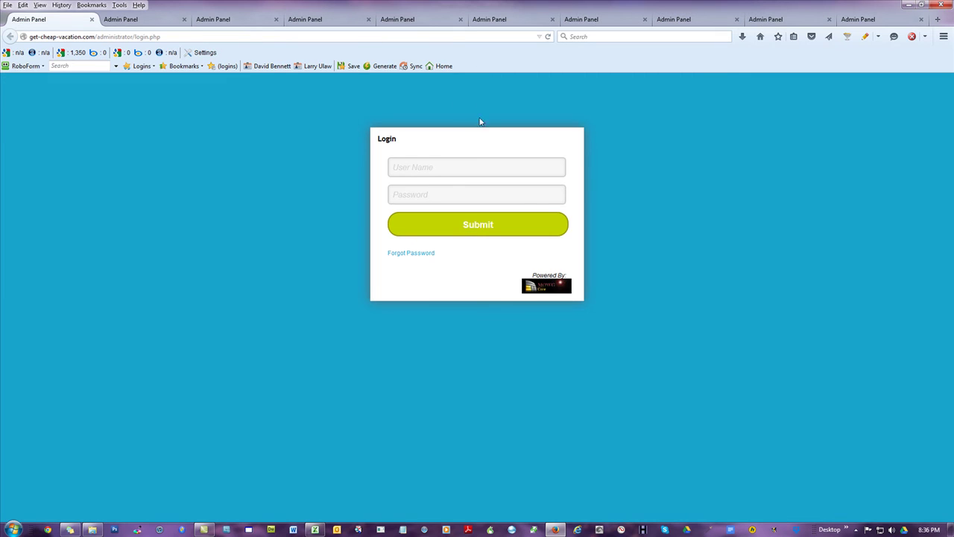
right_click(166, 184)
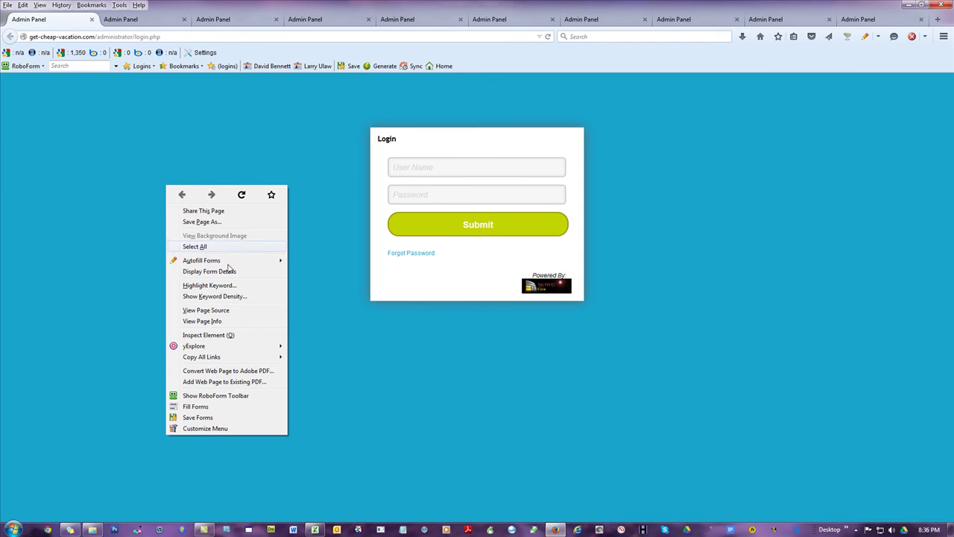
mouse_move(233, 260)
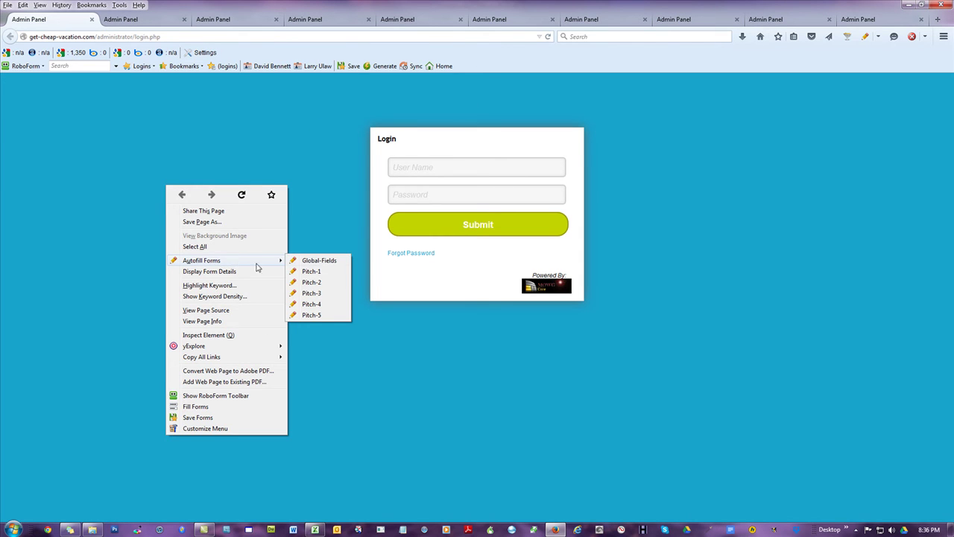
click(224, 118)
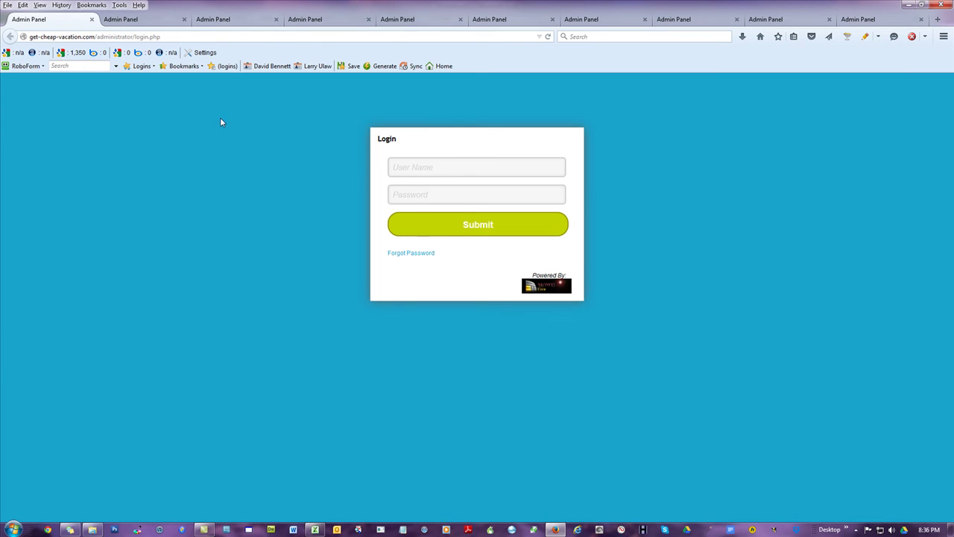
- Step through the admin login tabs to get-cheapest-flight.com and get-cheapest-flights.com
click(139, 24)
click(228, 19)
click(321, 19)
click(423, 20)
right_click(172, 126)
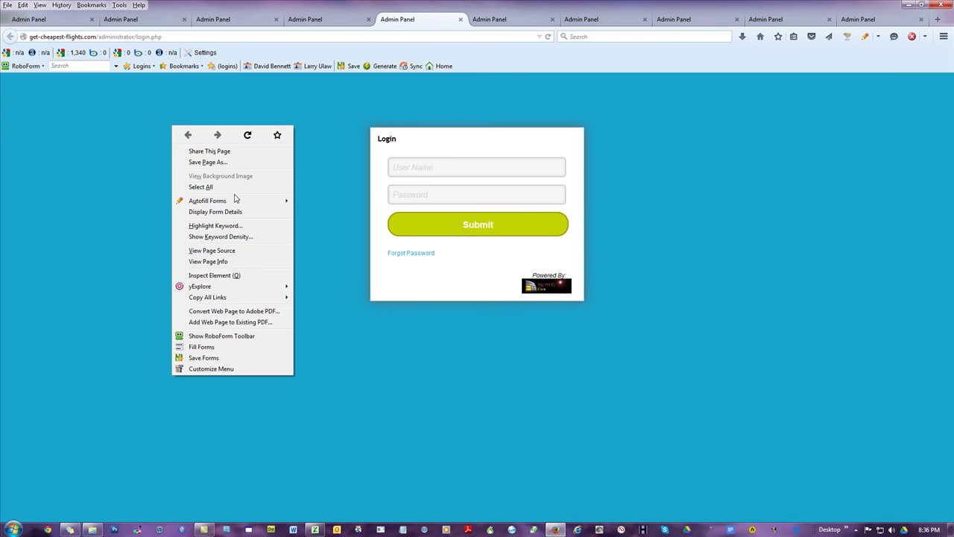
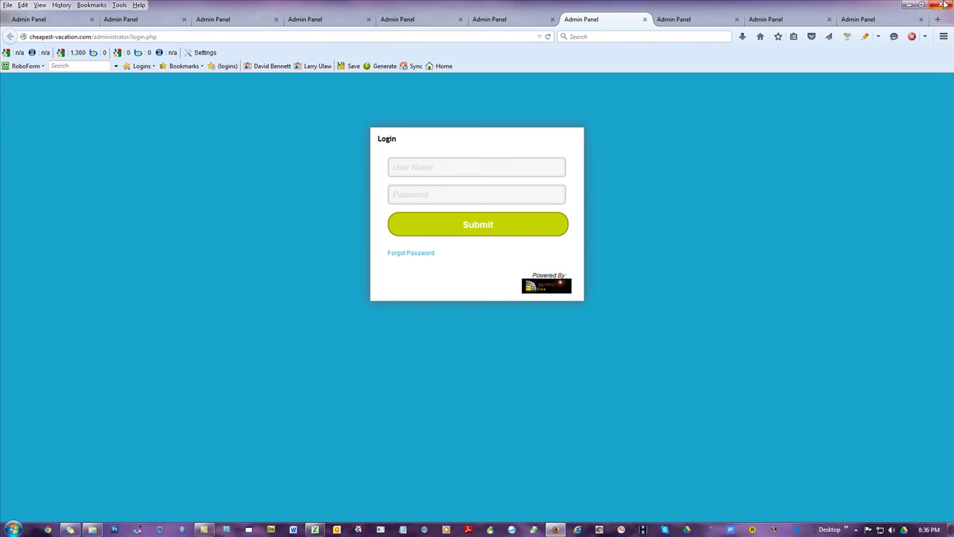
- Close the admin-panel browser, then send the Indexing Check sheet's URLs to Chrome via Pages Viewer
click(943, 4)
click(149, 264)
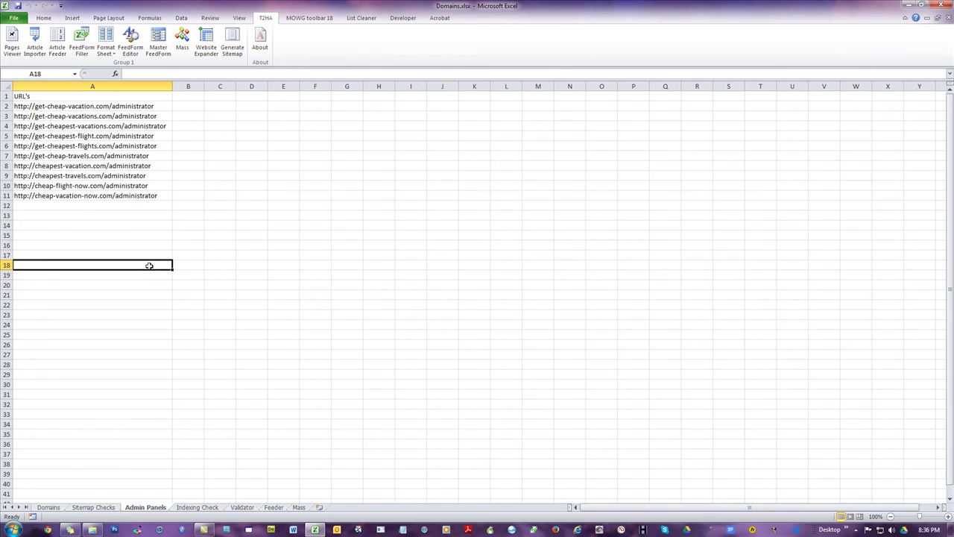
click(187, 510)
click(394, 304)
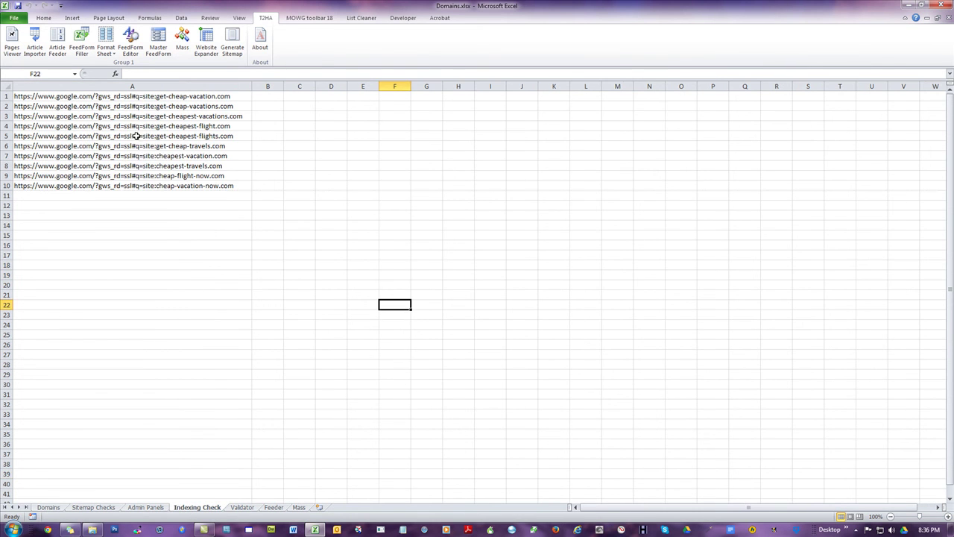
click(12, 41)
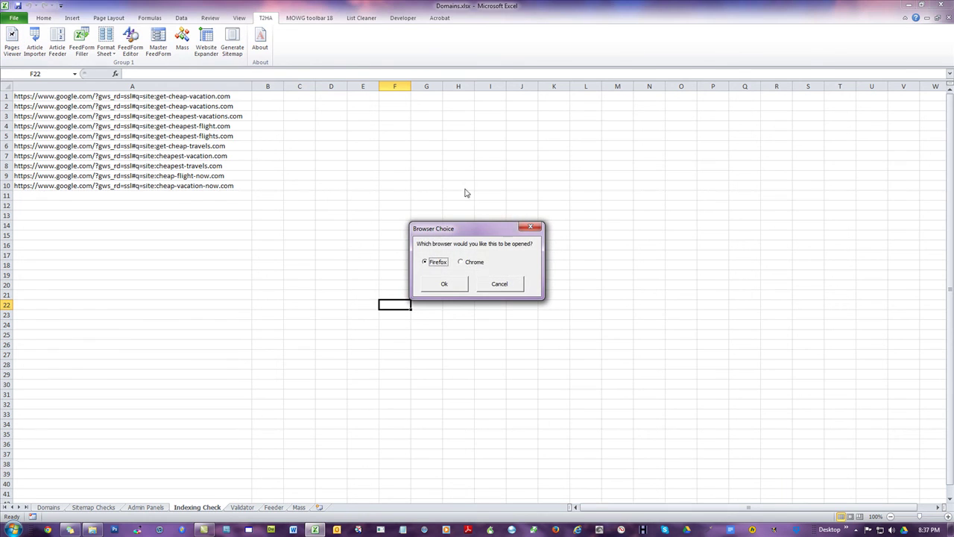
click(461, 263)
- Open the site: searches in Chrome and note the first two result counts, 1,350 and 1,670
click(448, 284)
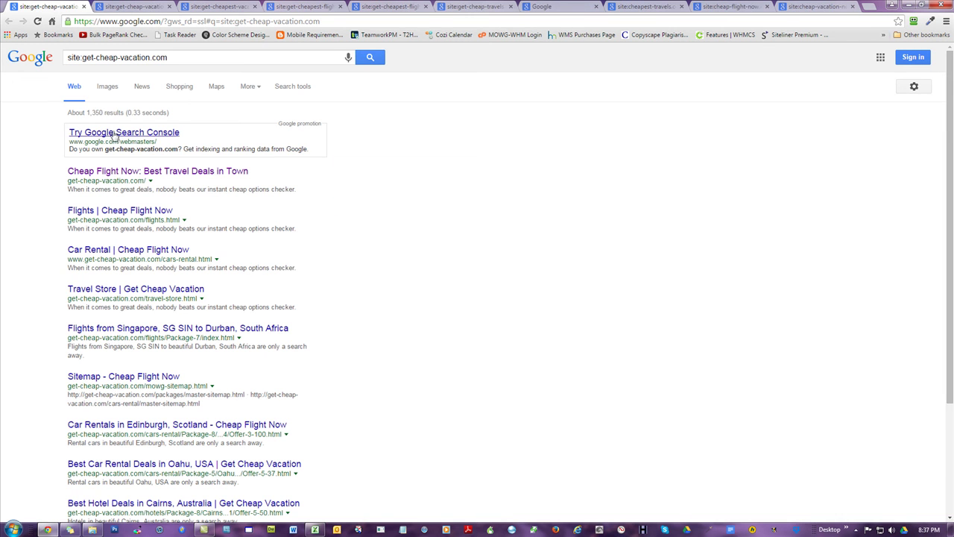
drag(102, 113, 88, 113)
click(536, 159)
click(116, 6)
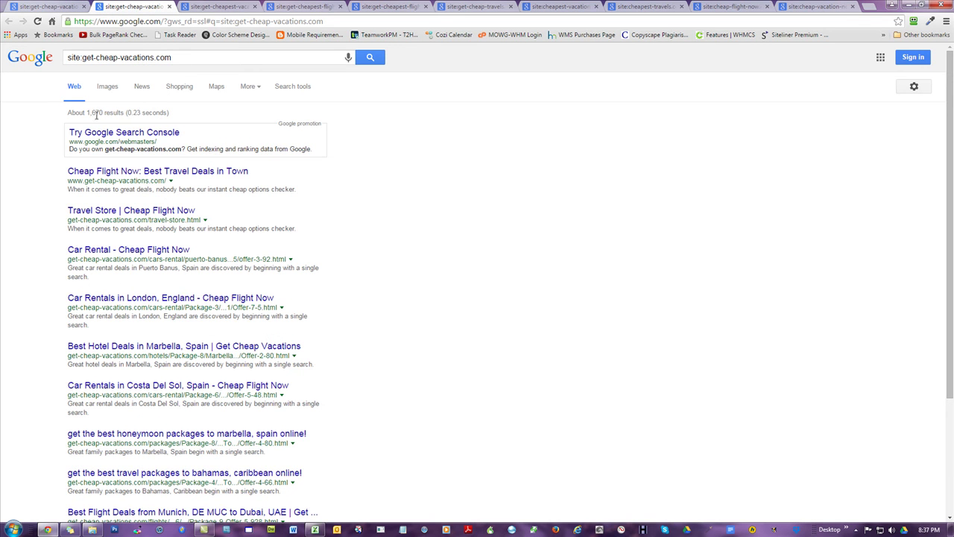
drag(102, 113, 89, 114)
click(443, 163)
- Check the remaining searches, get-cheapest-vacations.com through cheap-vacation-now.com, for their result counts
click(228, 8)
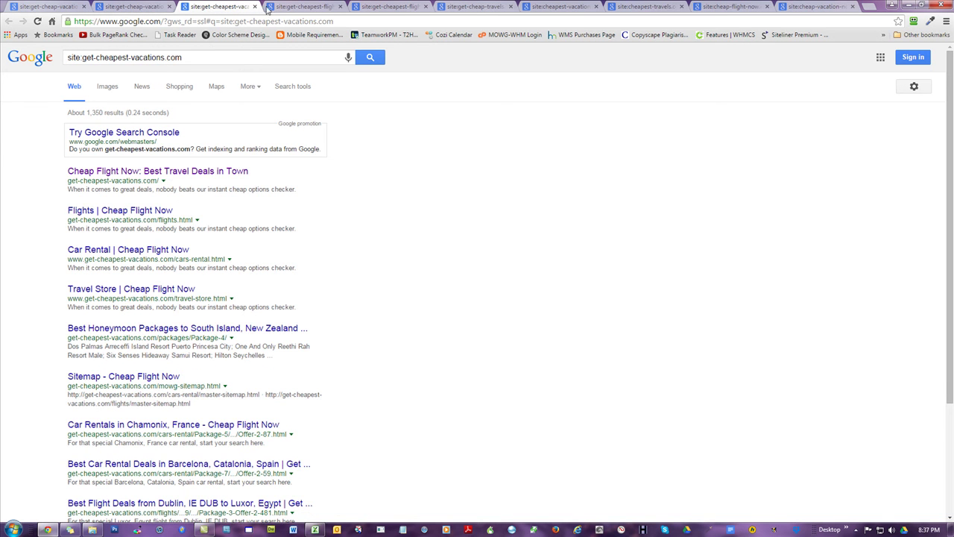
click(298, 8)
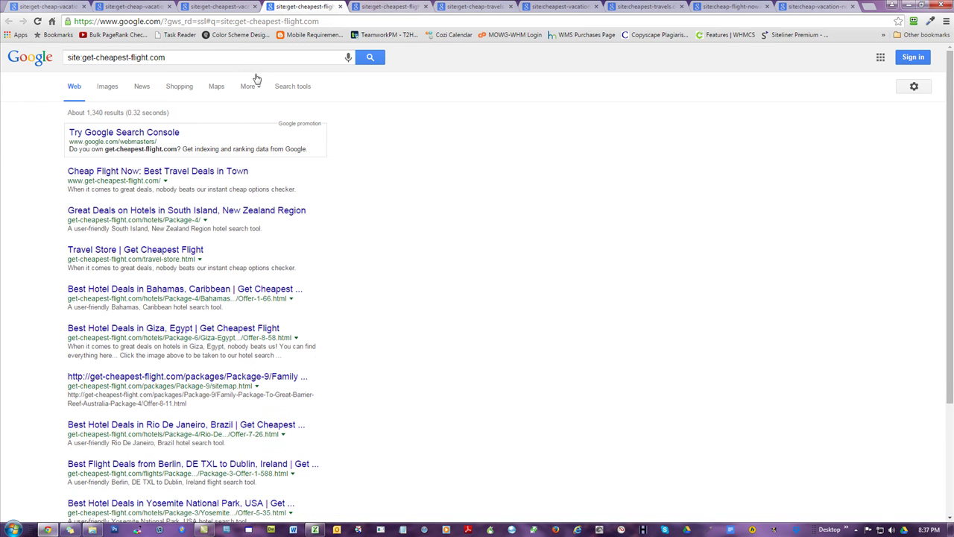
click(395, 8)
click(481, 6)
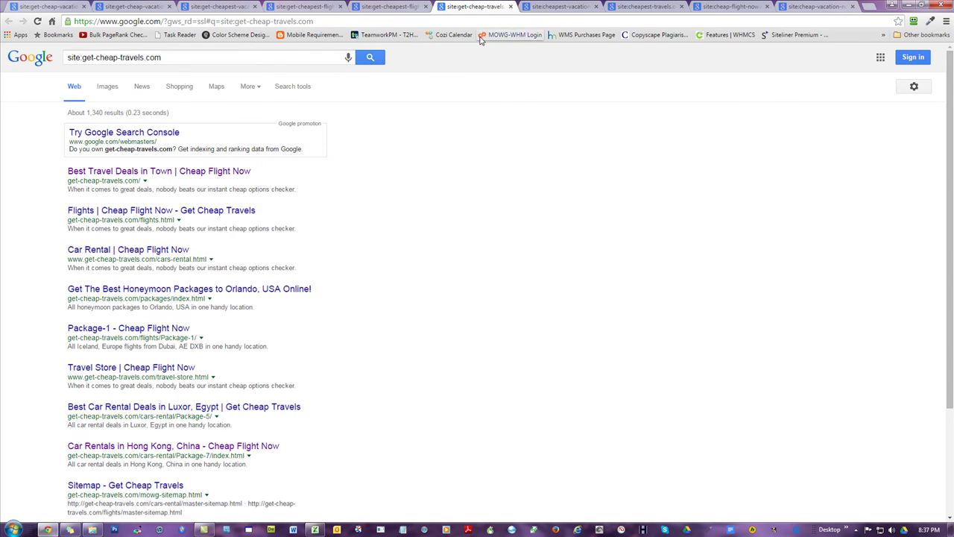
click(561, 6)
click(612, 7)
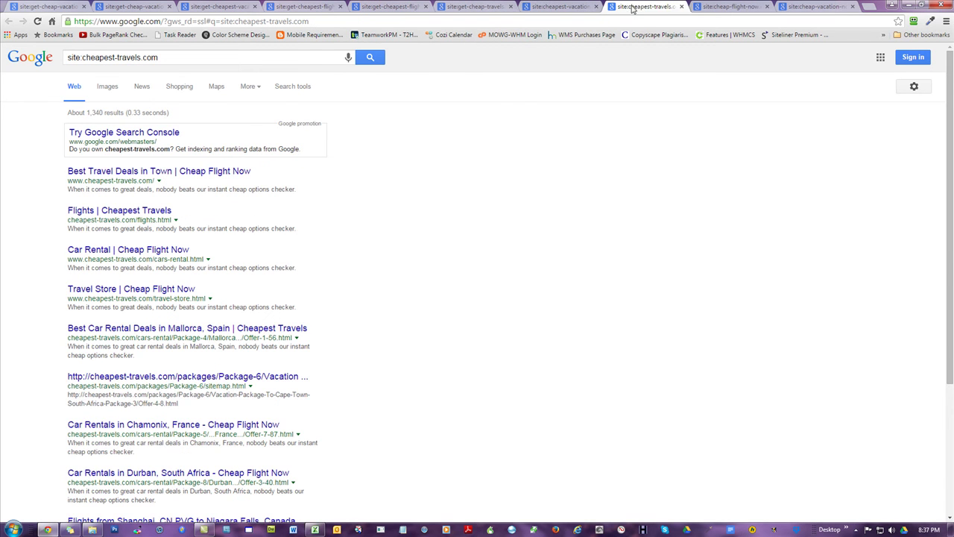
click(728, 8)
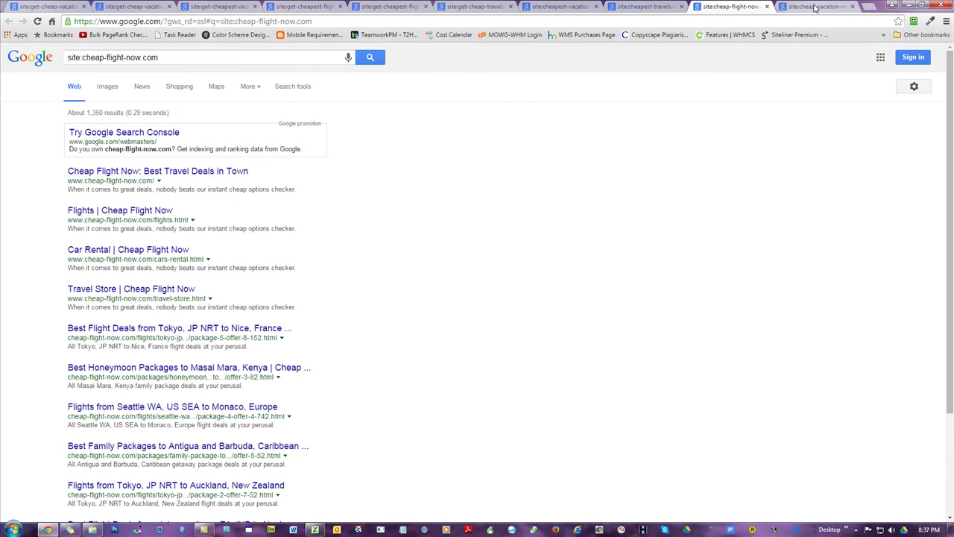
click(815, 7)
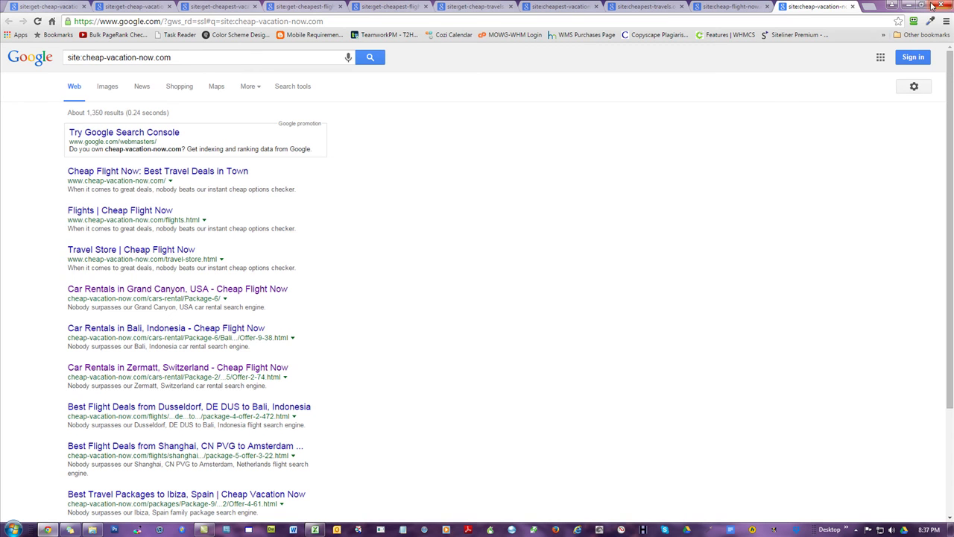
- Return to the Domains workbook in Excel and open the Validator sheet of W3C check URLs
key(alt+Tab)
click(61, 255)
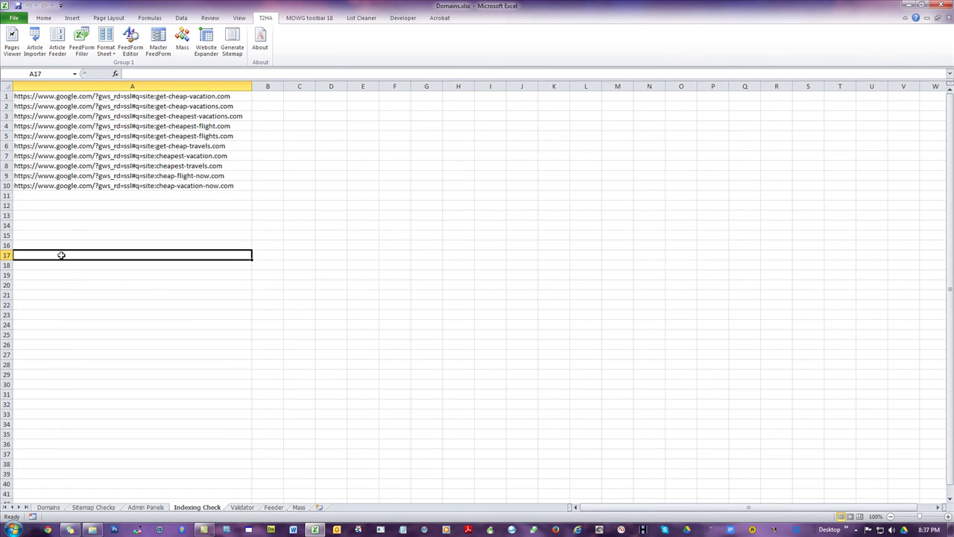
click(241, 508)
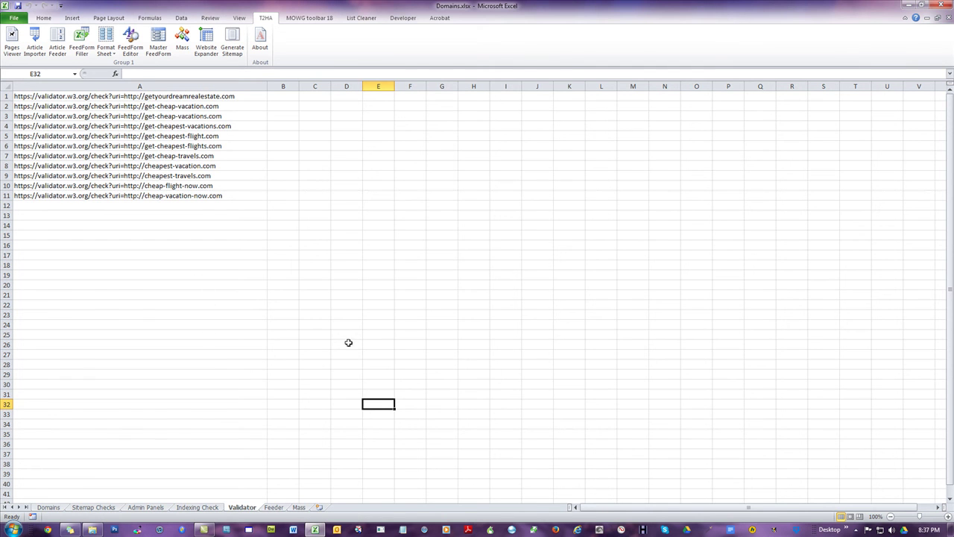
click(429, 176)
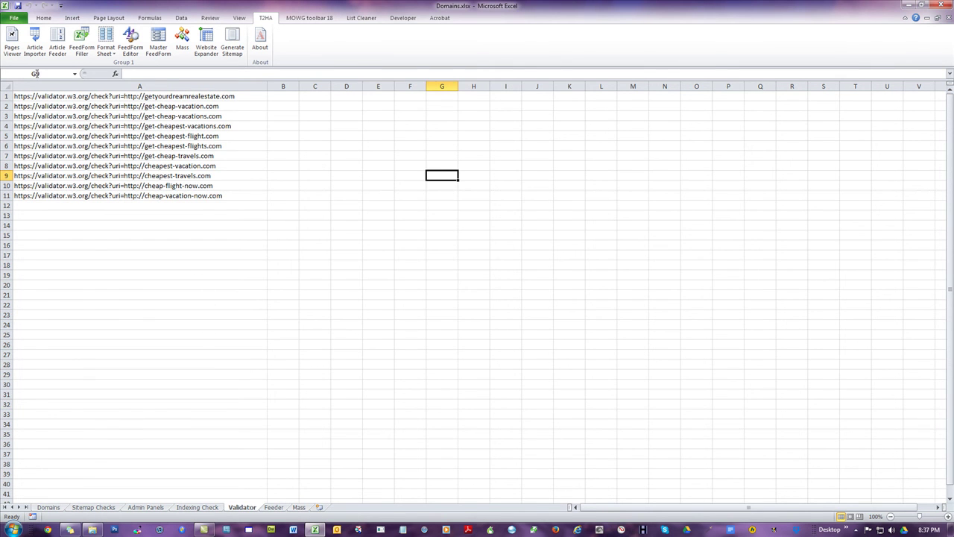